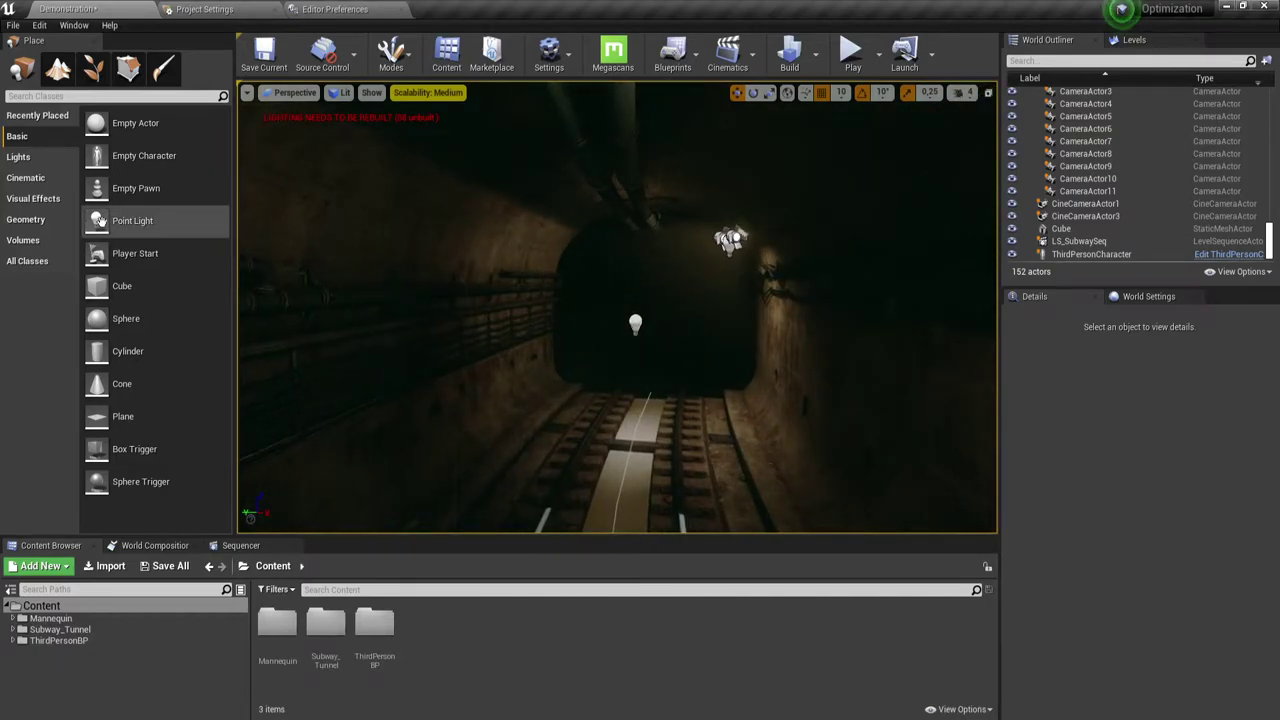
Place a point light over the tunnel tracks and slide it to Y 610.
mouse_move(99, 220)
mouse_down()
mouse_move(597, 428)
mouse_move(566, 332)
mouse_move(721, 413)
mouse_move(709, 410)
mouse_up()
drag(630, 363, 568, 368)
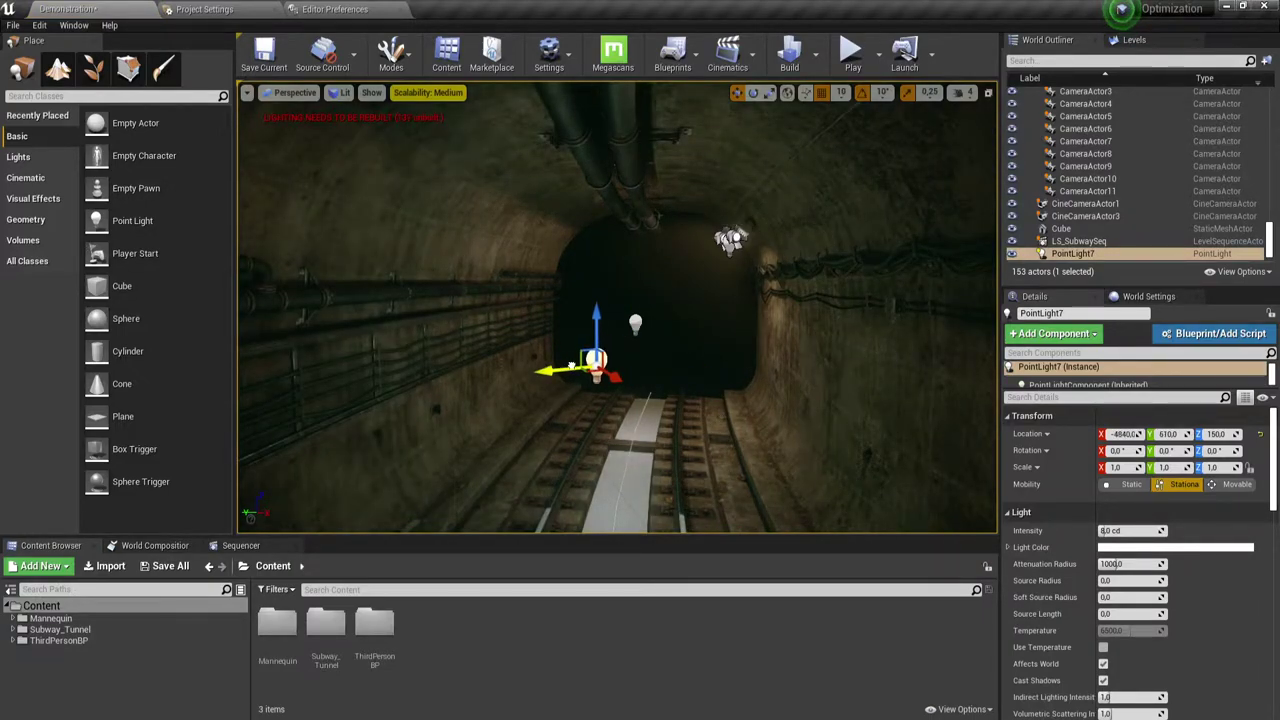
right_drag(570, 366, 520, 250)
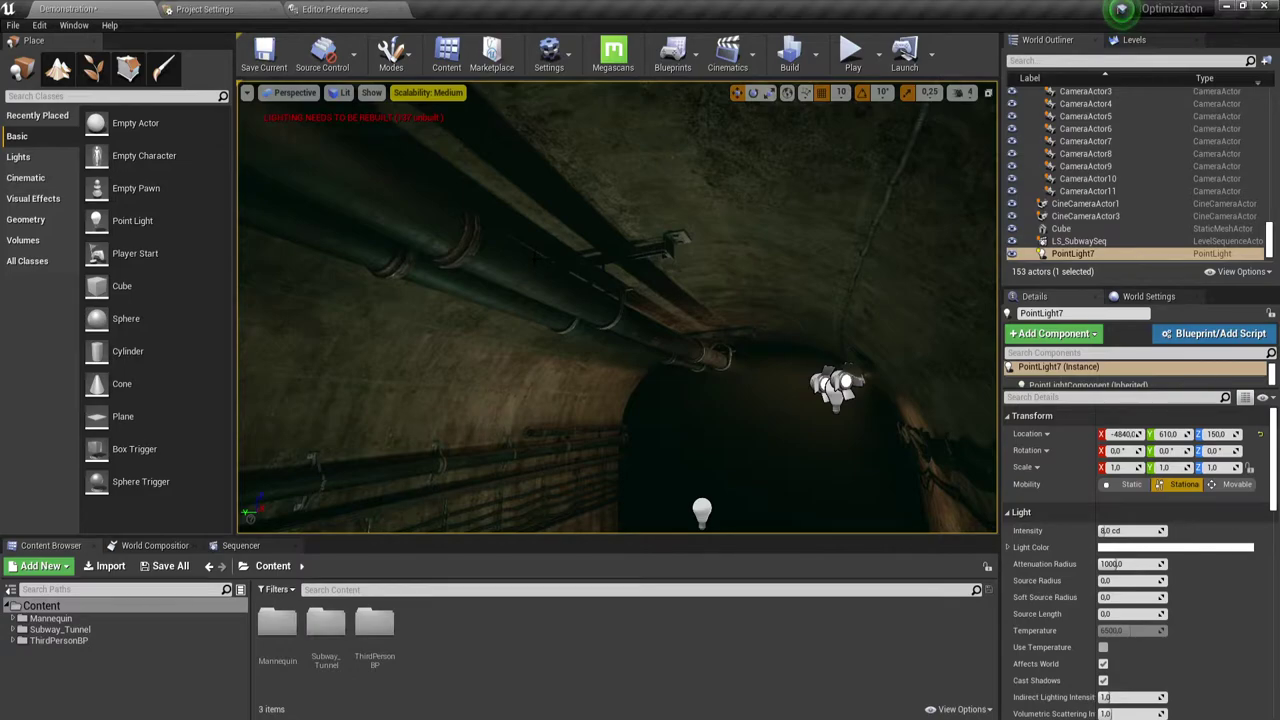
right_drag(520, 250, 540, 340)
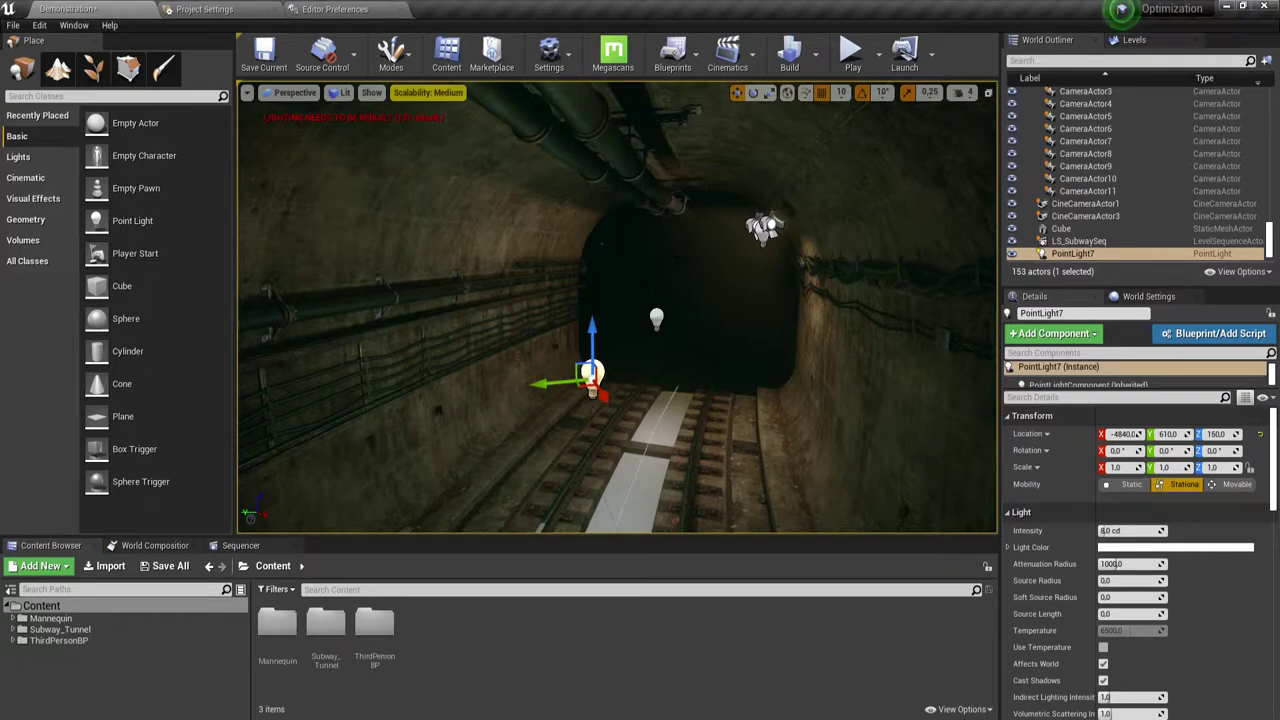
right_drag(540, 340, 560, 320)
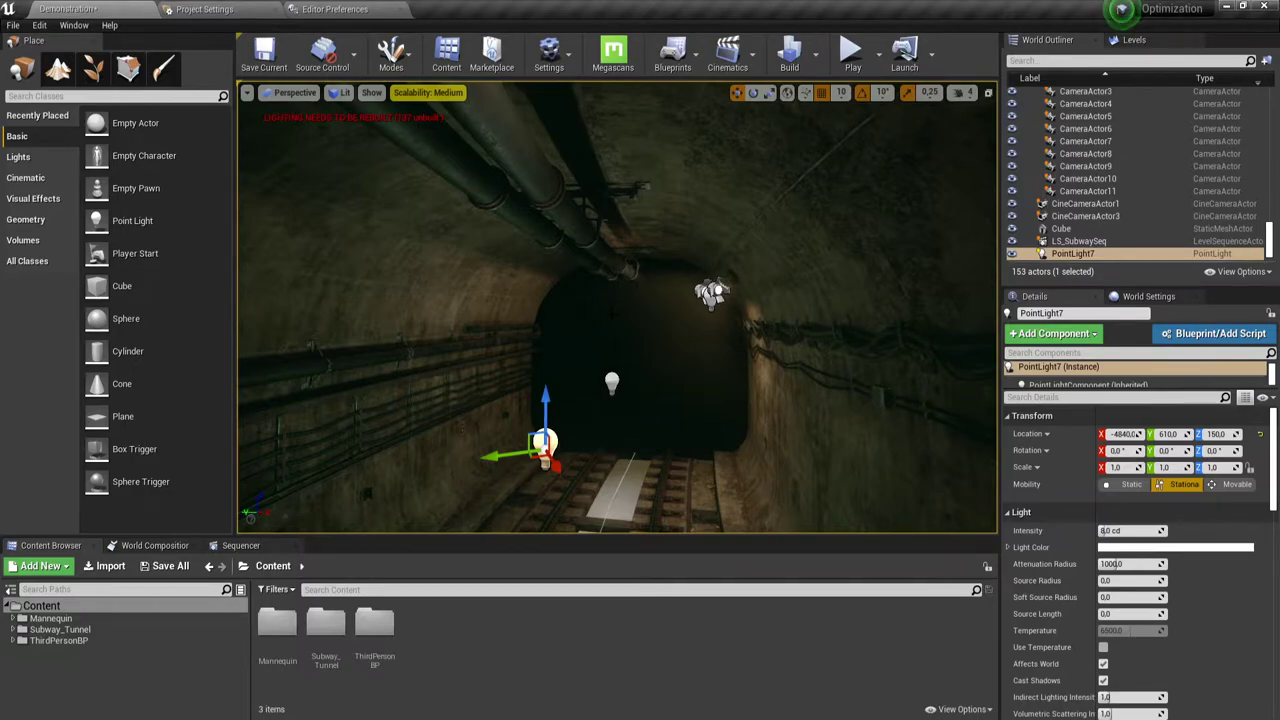
right_drag(560, 320, 540, 320)
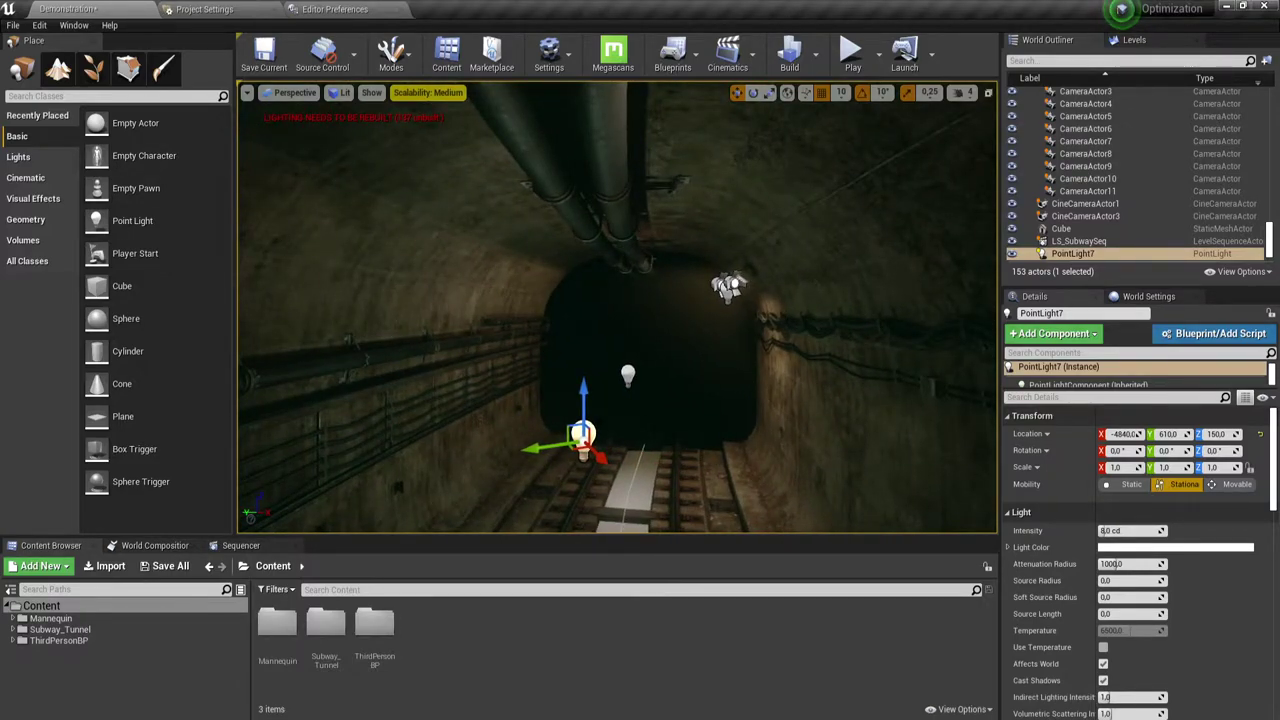
mouse_move(600, 320)
right_down()
mouse_move(600, 360)
mouse_move(604, 330)
right_up()
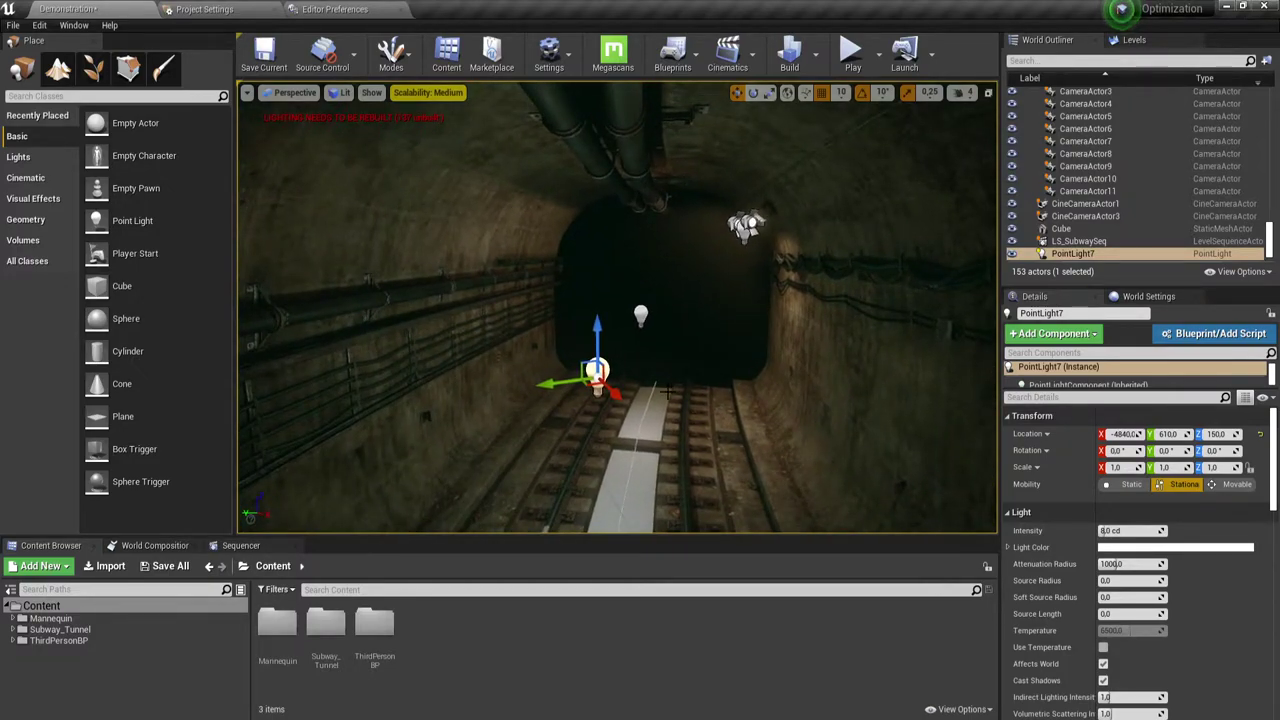
Set the point light's intensity to 20 cd.
click(1113, 532)
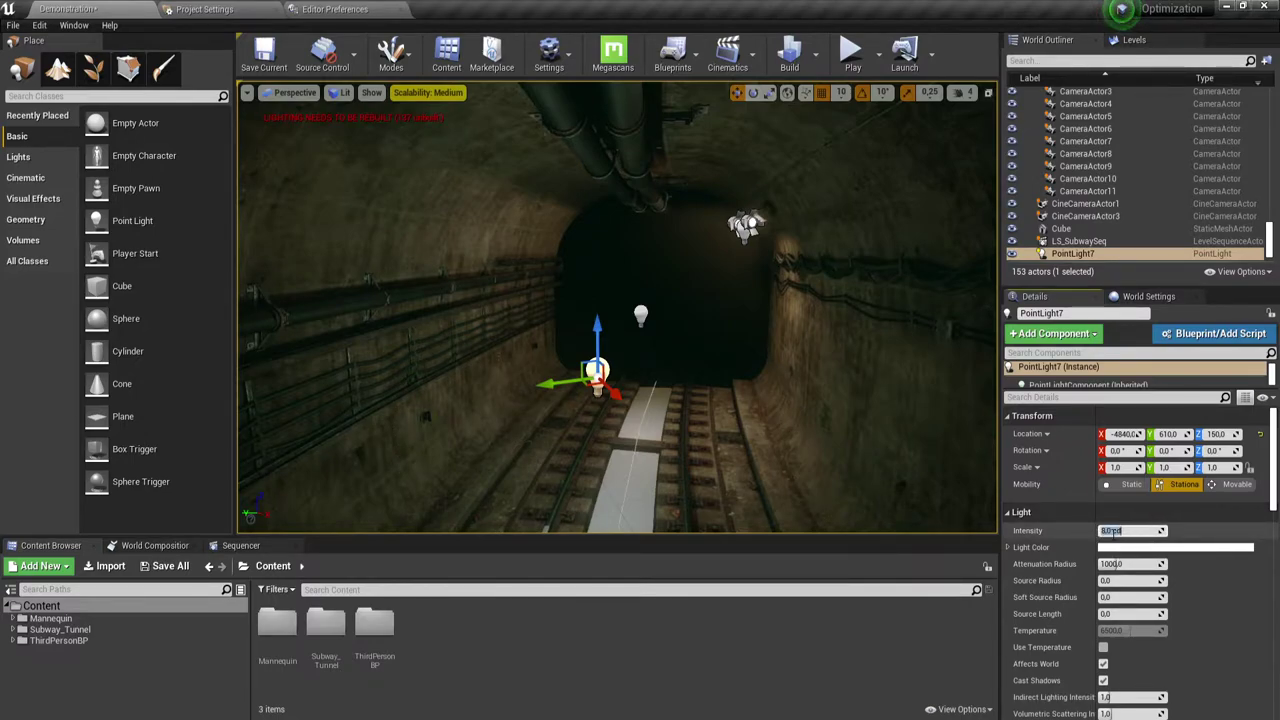
text(20)
key(Return)
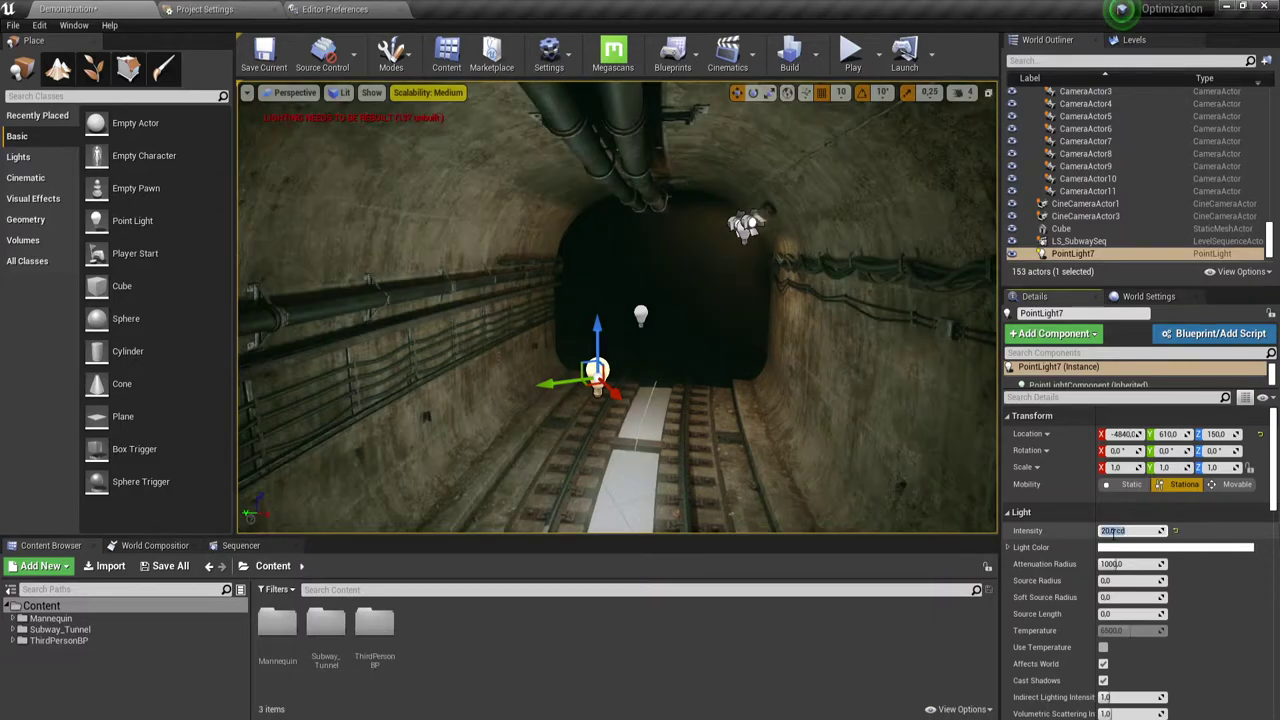
Change the light colour to pure red on the colour wheel.
click(1175, 547)
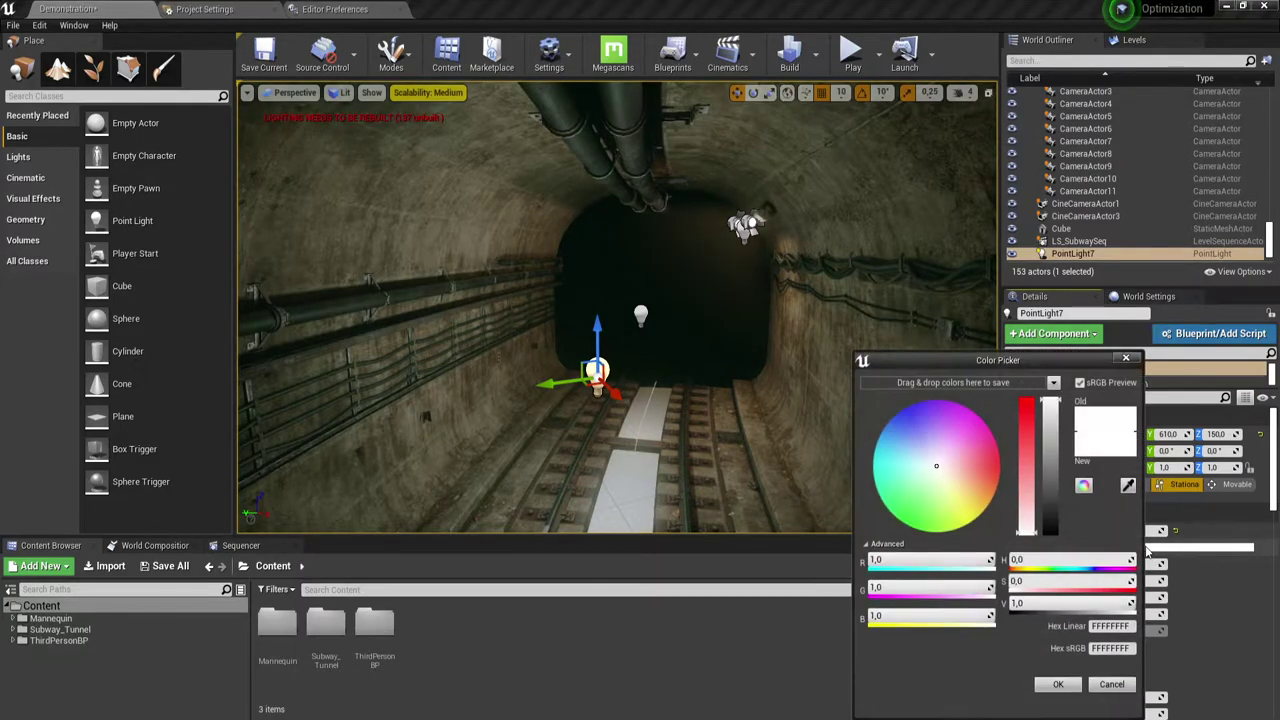
drag(933, 444, 993, 476)
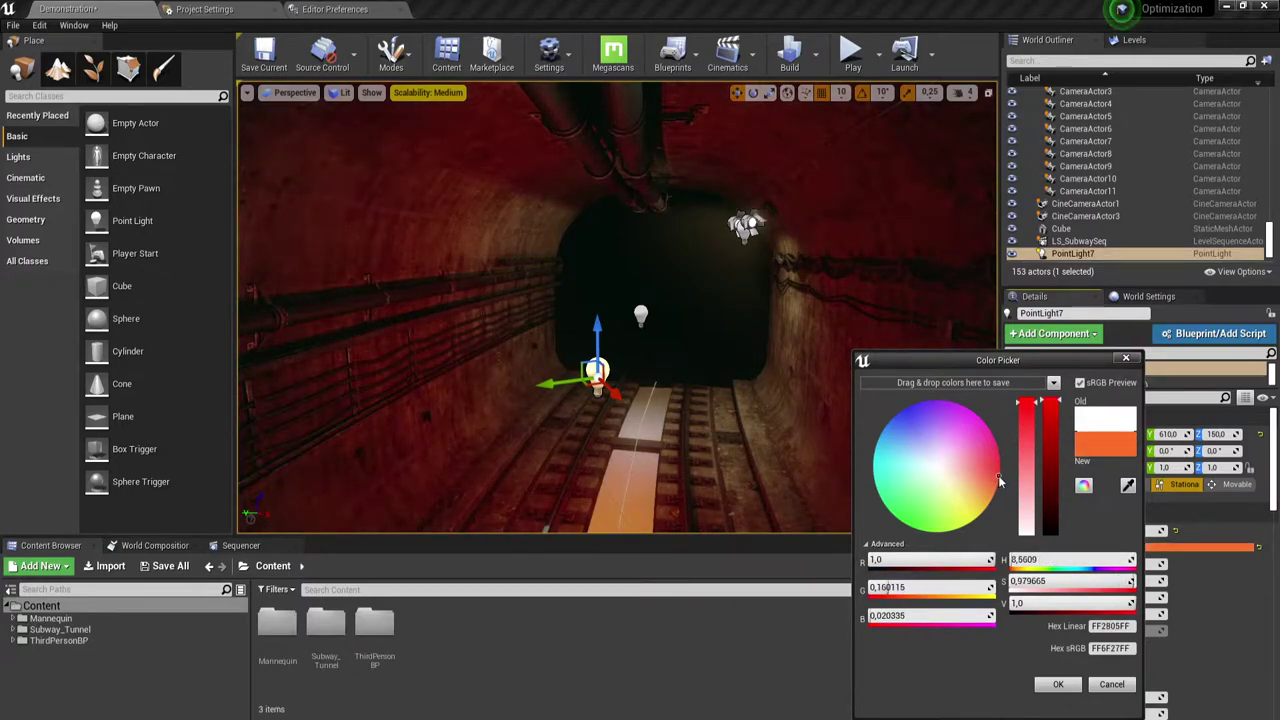
drag(993, 476, 1000, 466)
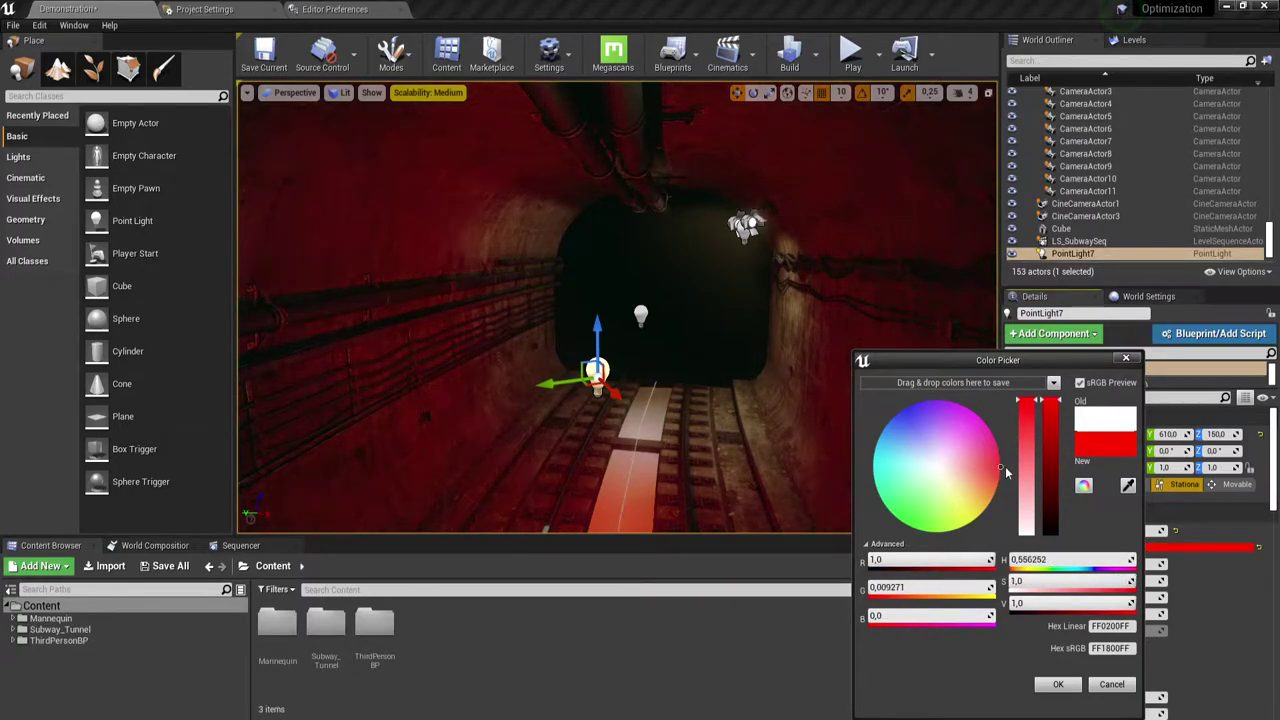
click(1058, 684)
mouse_move(715, 398)
right_down()
mouse_move(700, 460)
mouse_move(640, 455)
right_up()
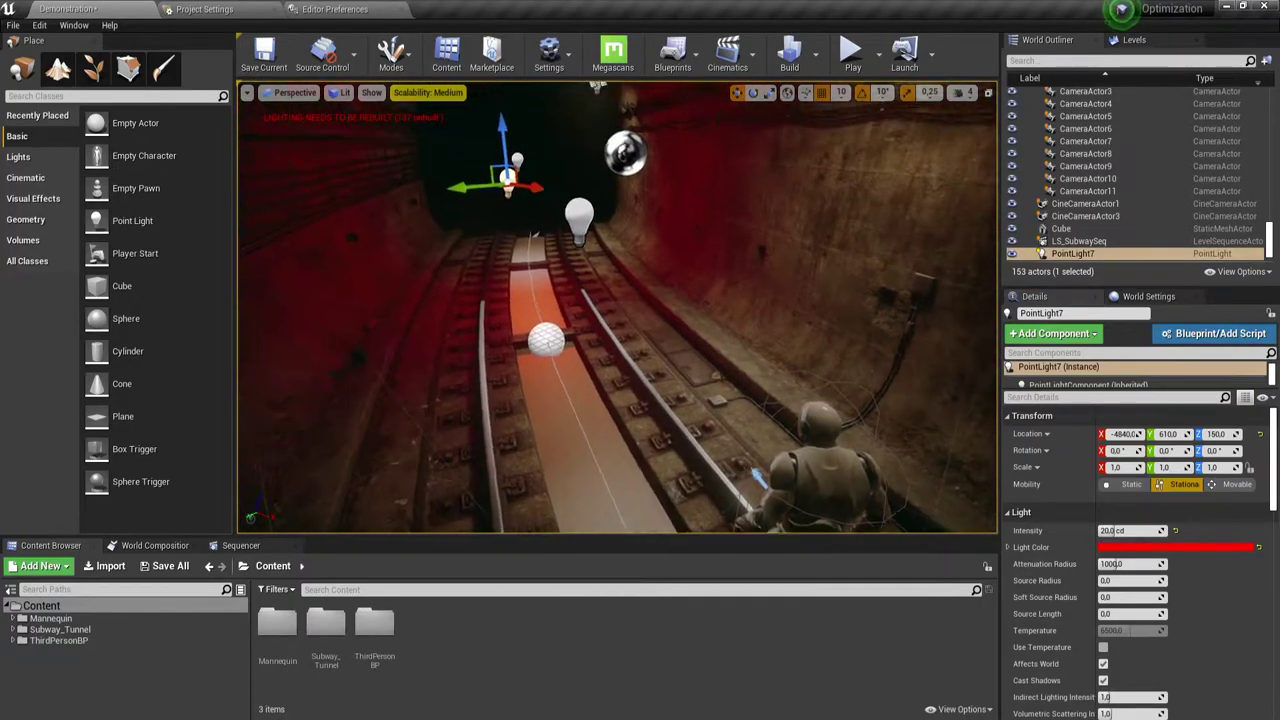
click(850, 55)
click(695, 235)
key(w)
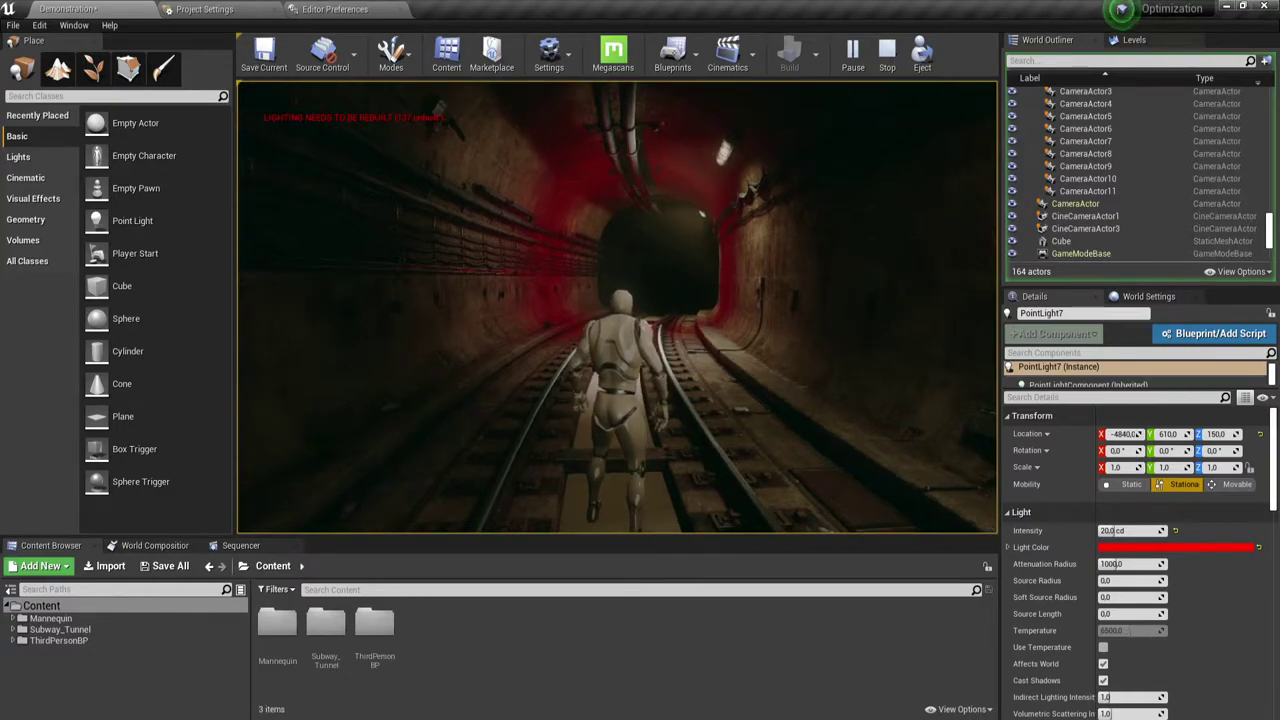
key(Escape)
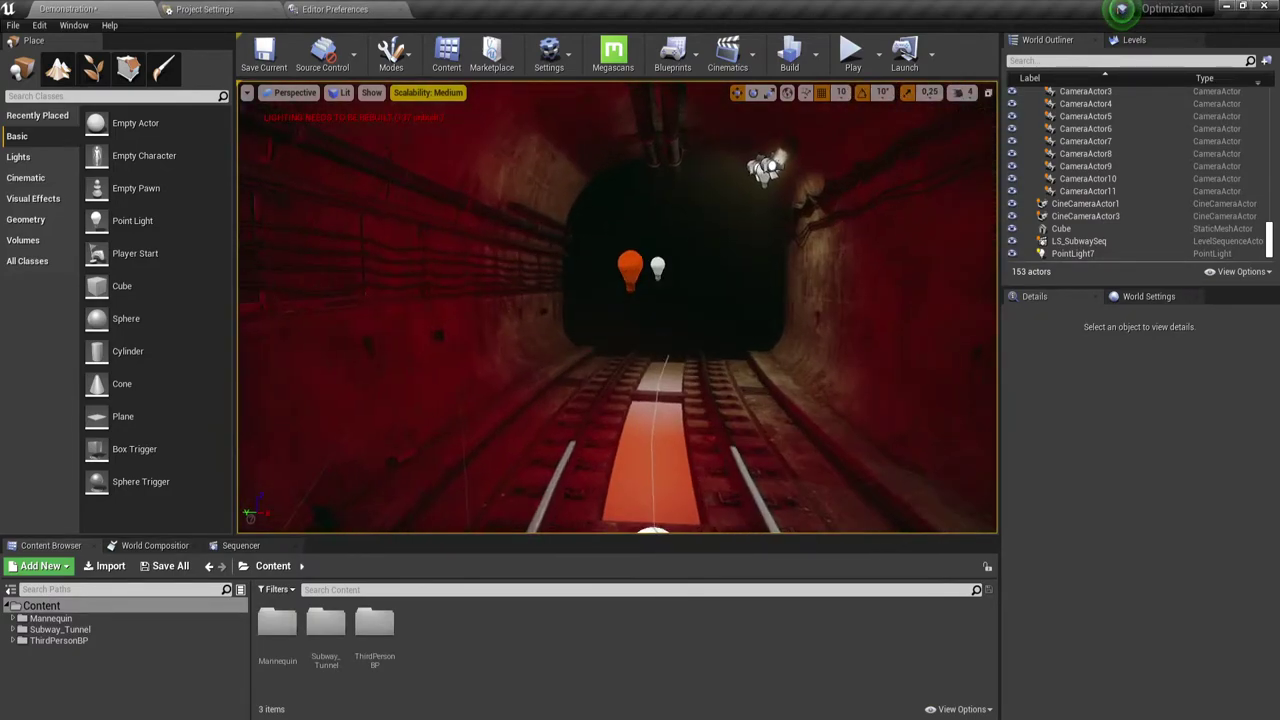
Make PointLight7 Movable, move it to Y 590 and height 100, then restore Stationary mobility.
click(632, 277)
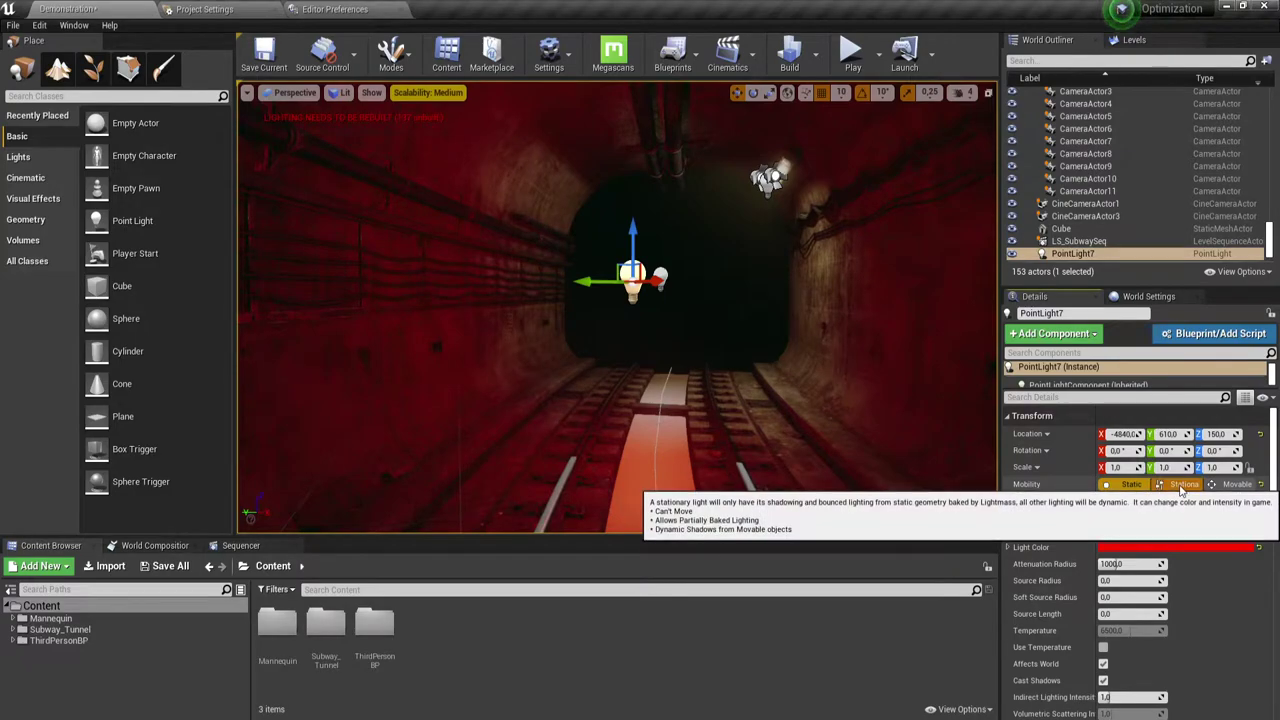
click(1229, 486)
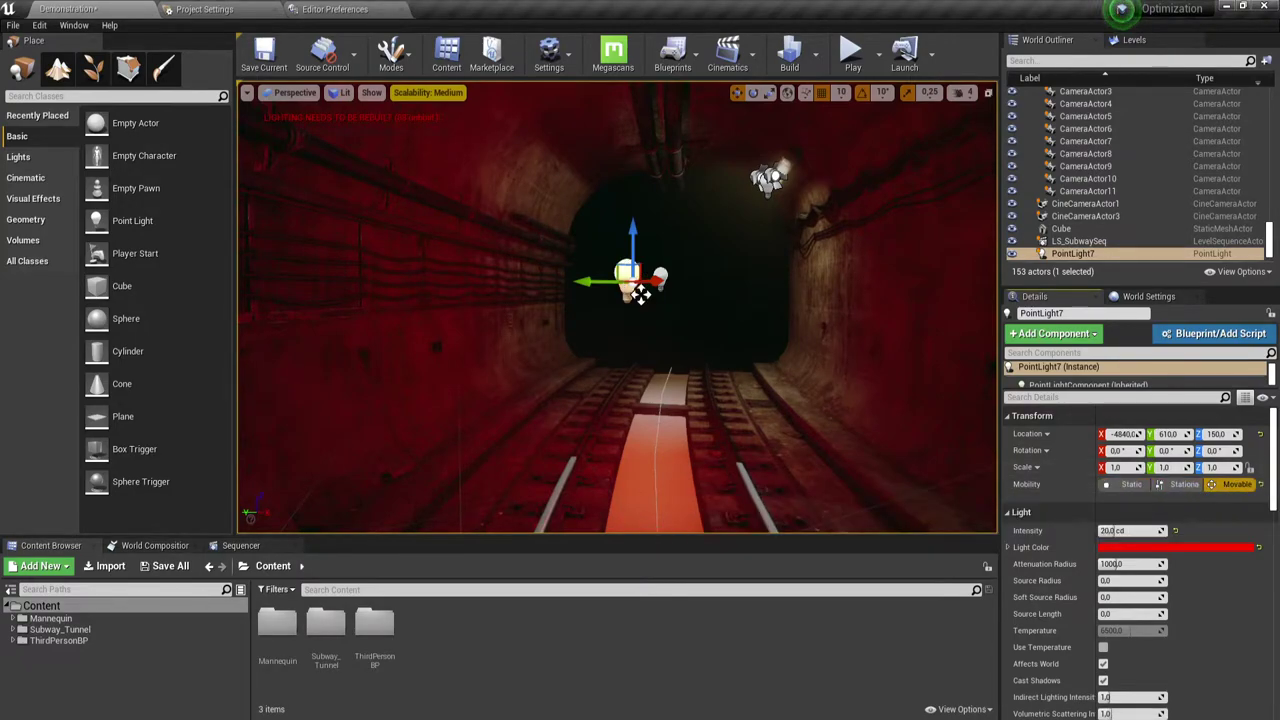
scroll(643, 313, up, 2)
right_drag(643, 313, 639, 275)
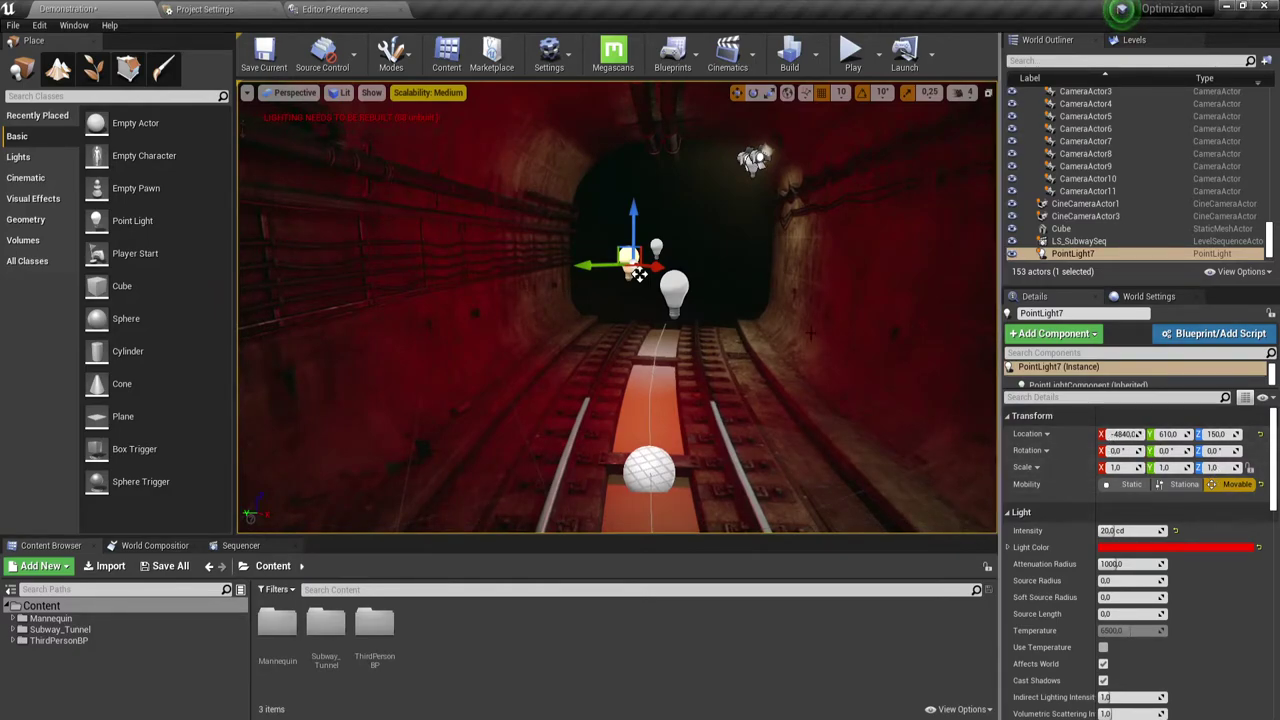
mouse_move(639, 275)
mouse_down()
mouse_move(639, 216)
mouse_move(638, 308)
mouse_move(694, 305)
mouse_move(655, 308)
mouse_up()
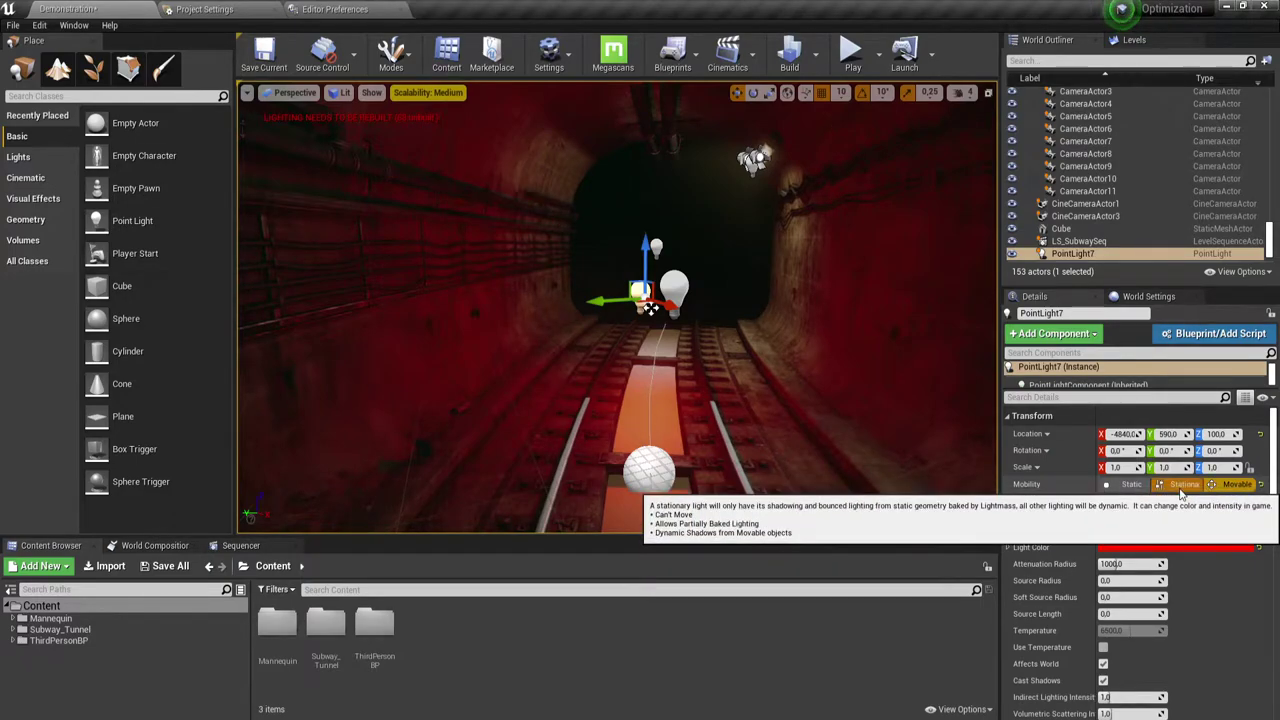
click(1131, 484)
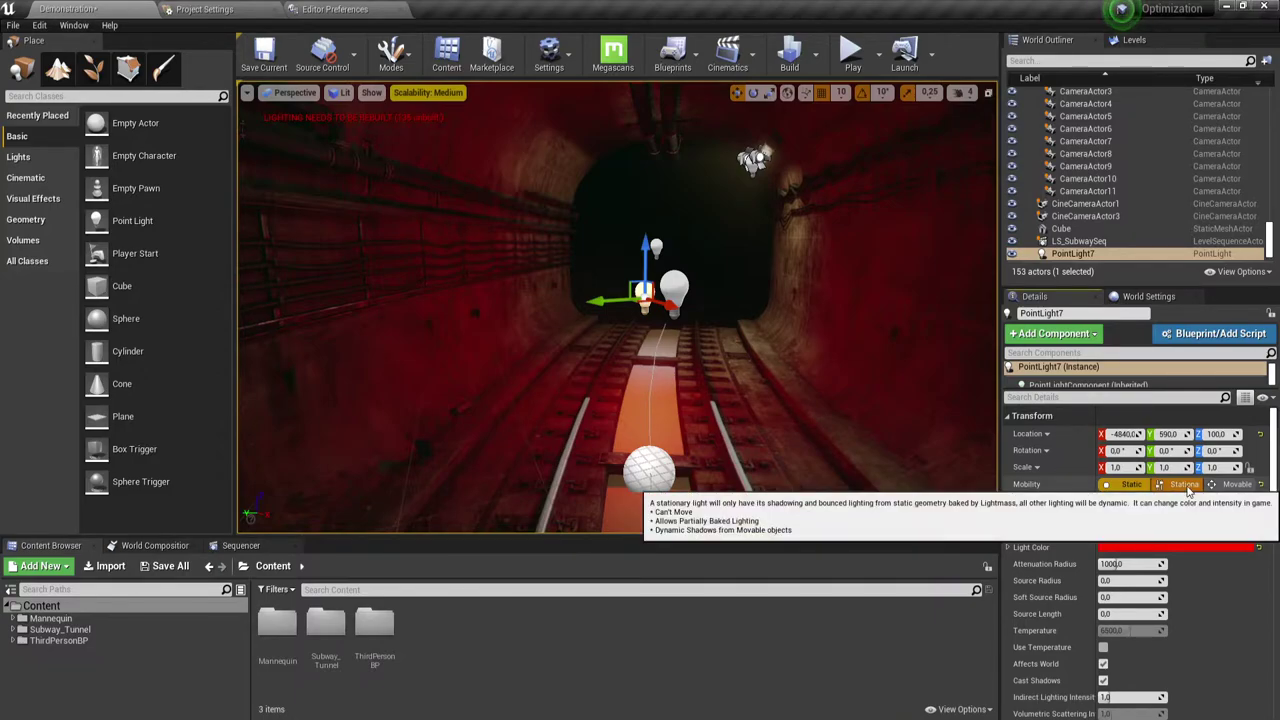
click(1186, 485)
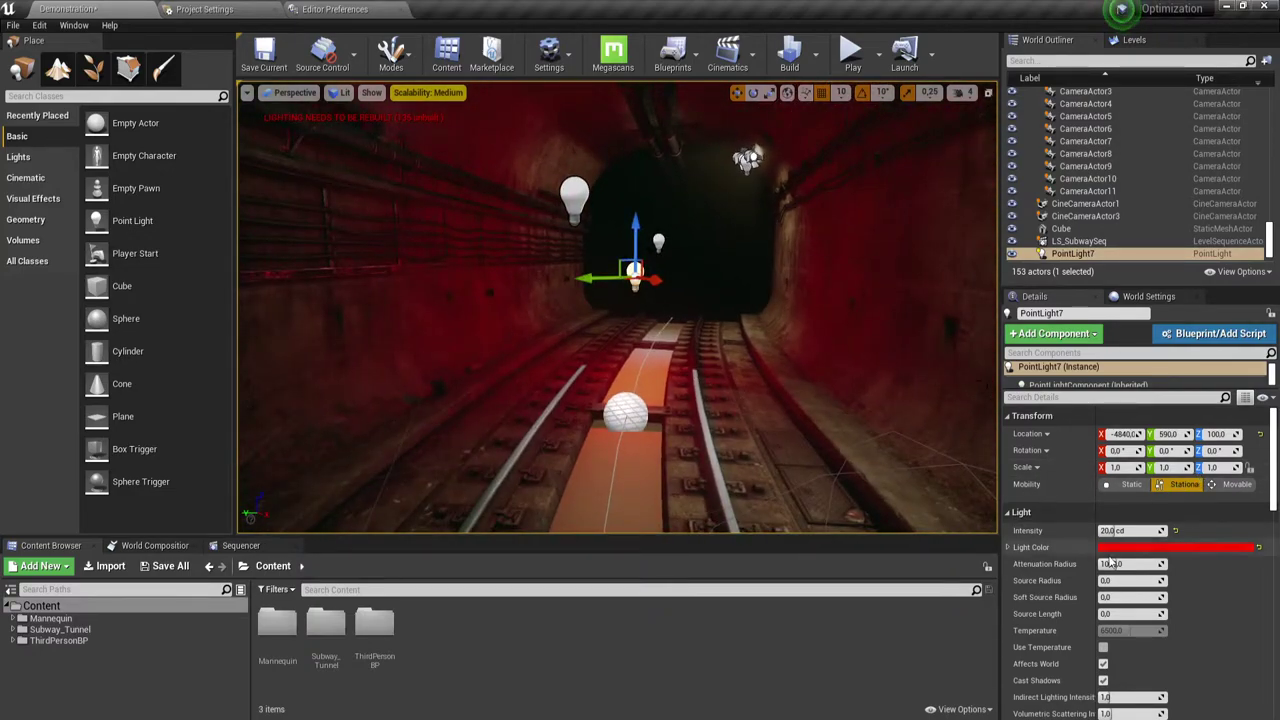
Set PointLight7's Max Draw Distance to 2000 under Performance.
scroll(1120, 564, down, 2)
scroll(1120, 564, down, 2)
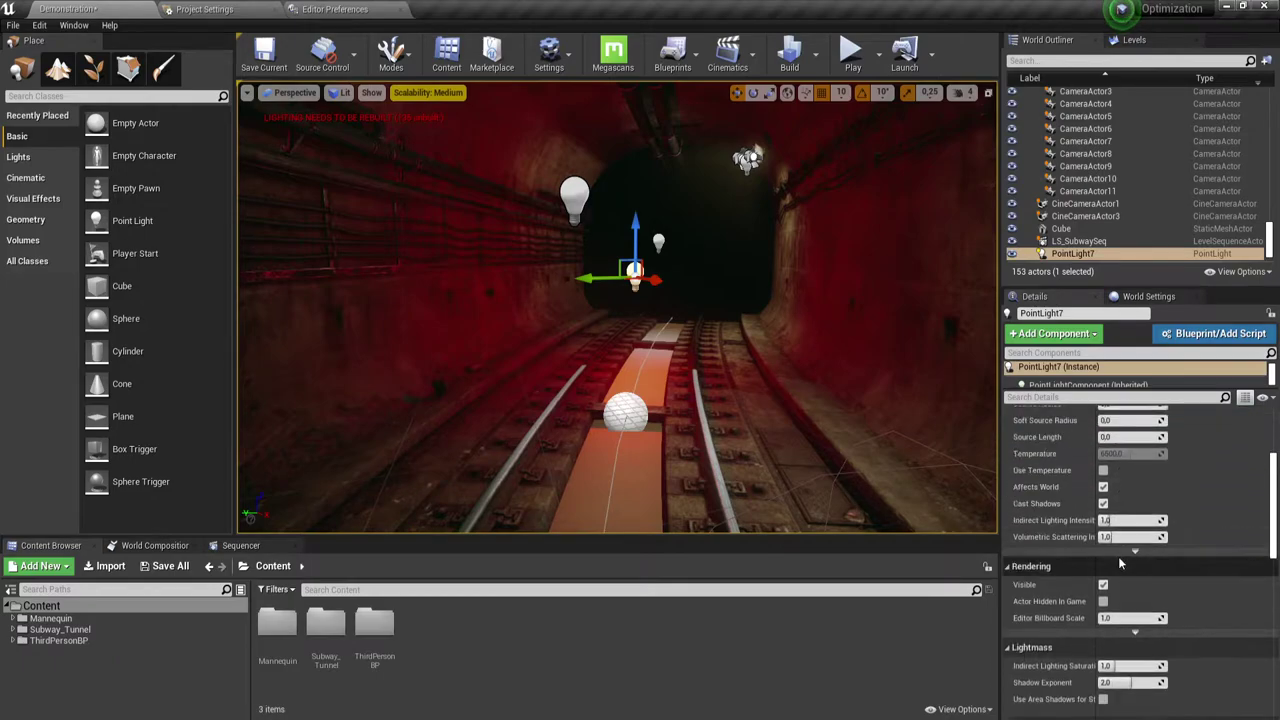
scroll(1120, 564, down, 2)
scroll(1120, 564, down, 2)
scroll(1118, 556, down, 2)
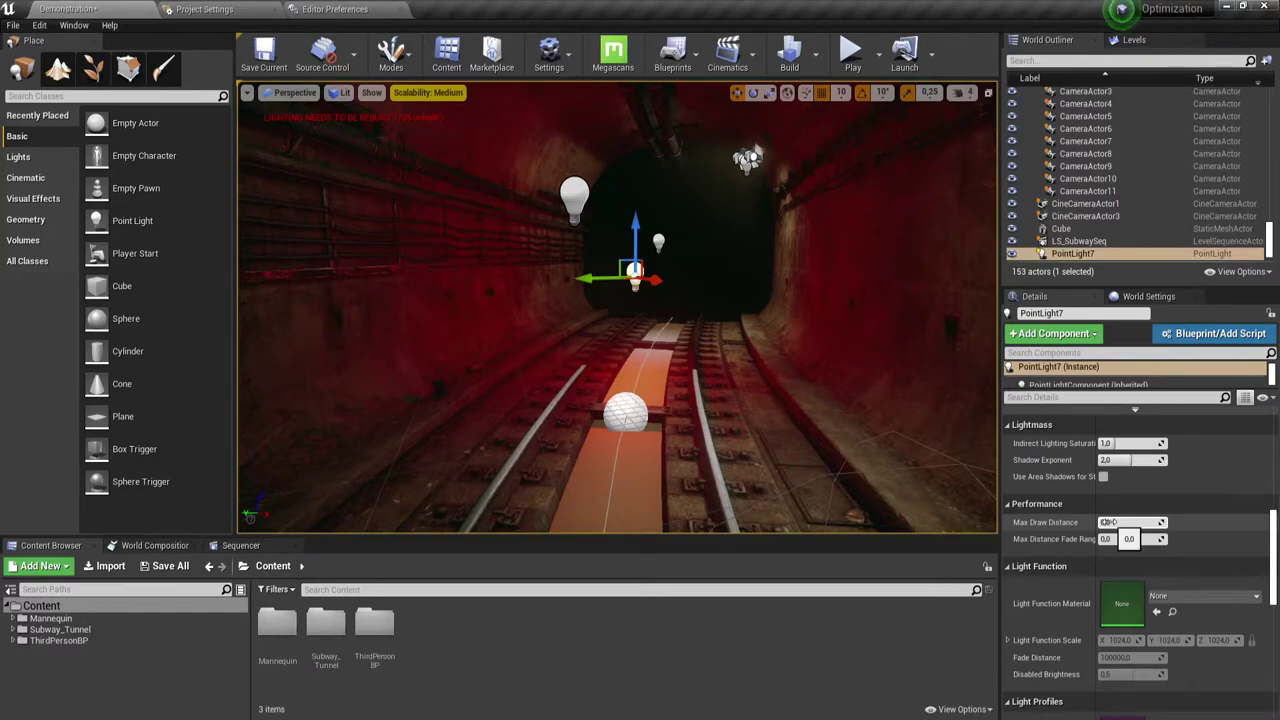
click(1108, 522)
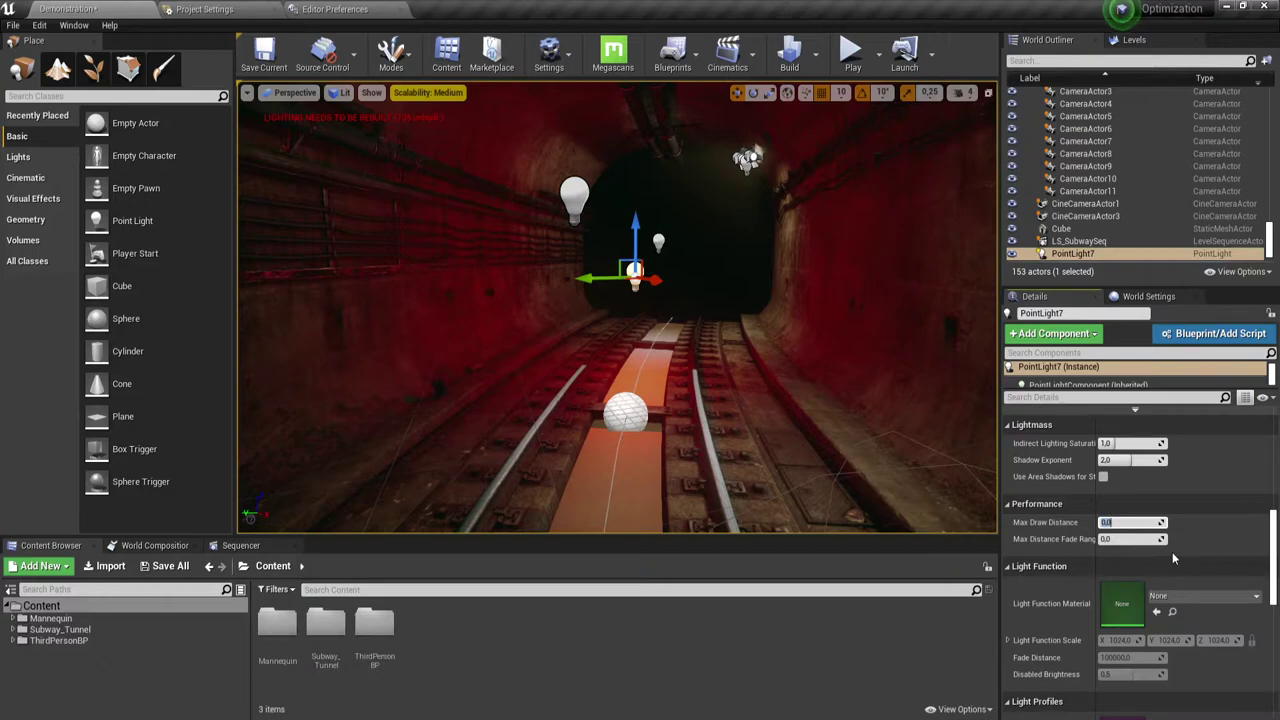
text(200)
text(0)
key(Return)
Edit the Max Distance Fade Range field, which still shows 0.0.
click(1140, 540)
text(500)
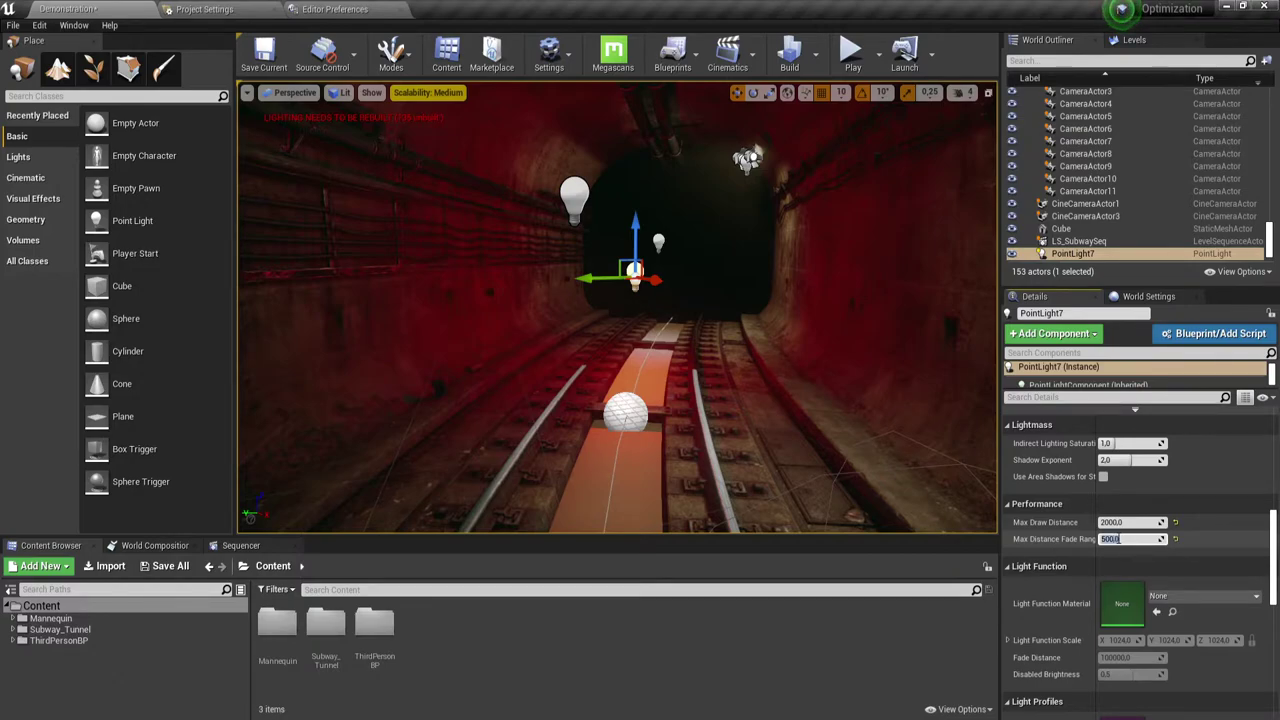
key(Return)
middle_drag(617, 313, 617, 285)
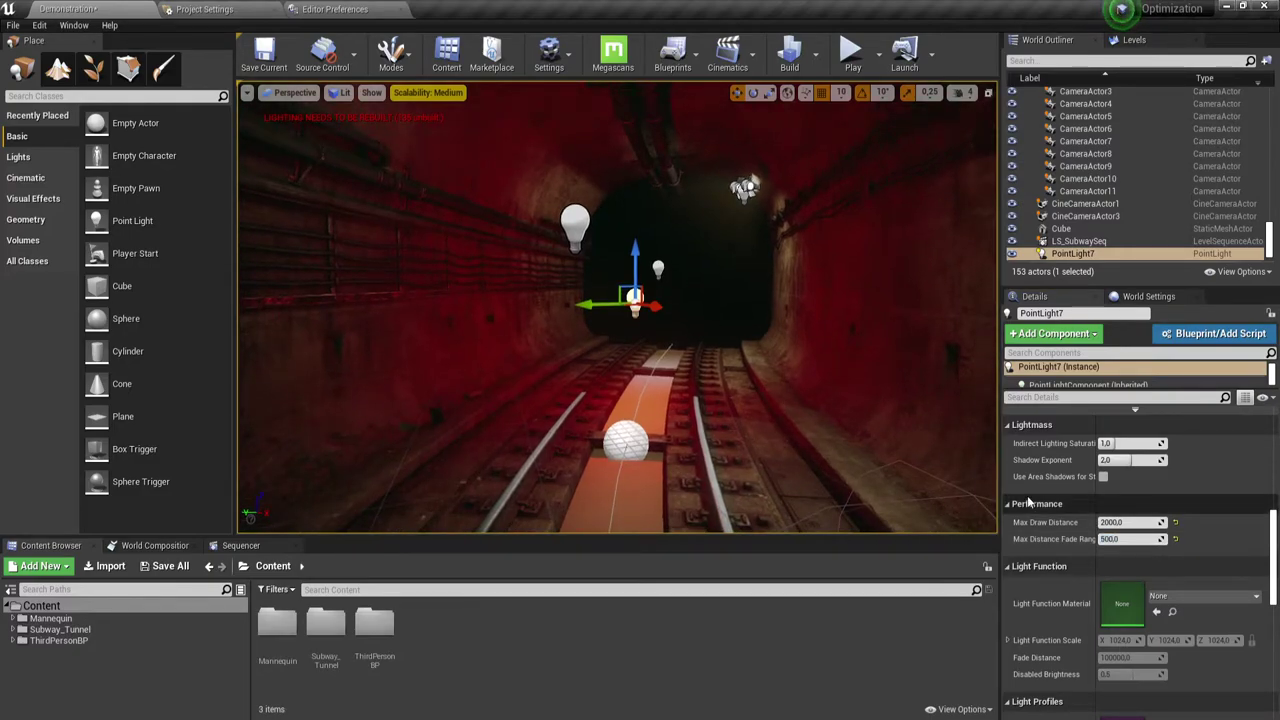
click(1120, 539)
text(0)
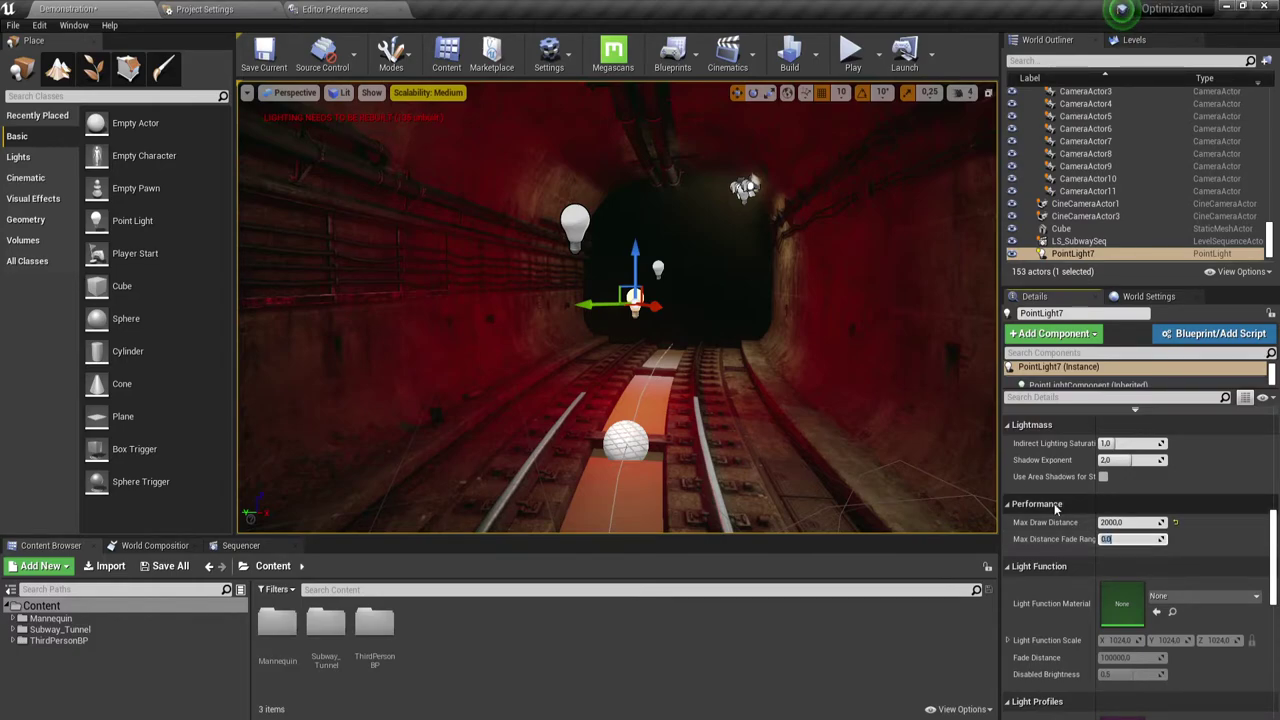
Play the level, run the character along the tunnel to see where the red light cuts off, then stop.
click(853, 55)
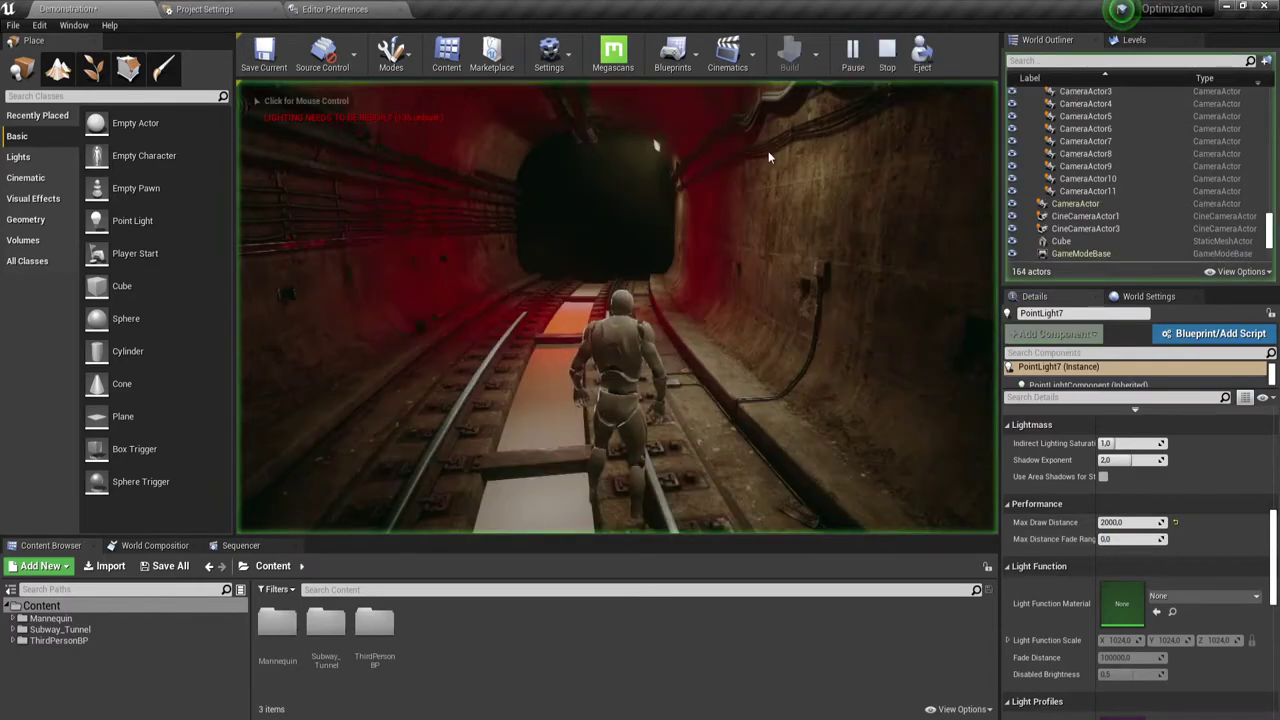
key(w)
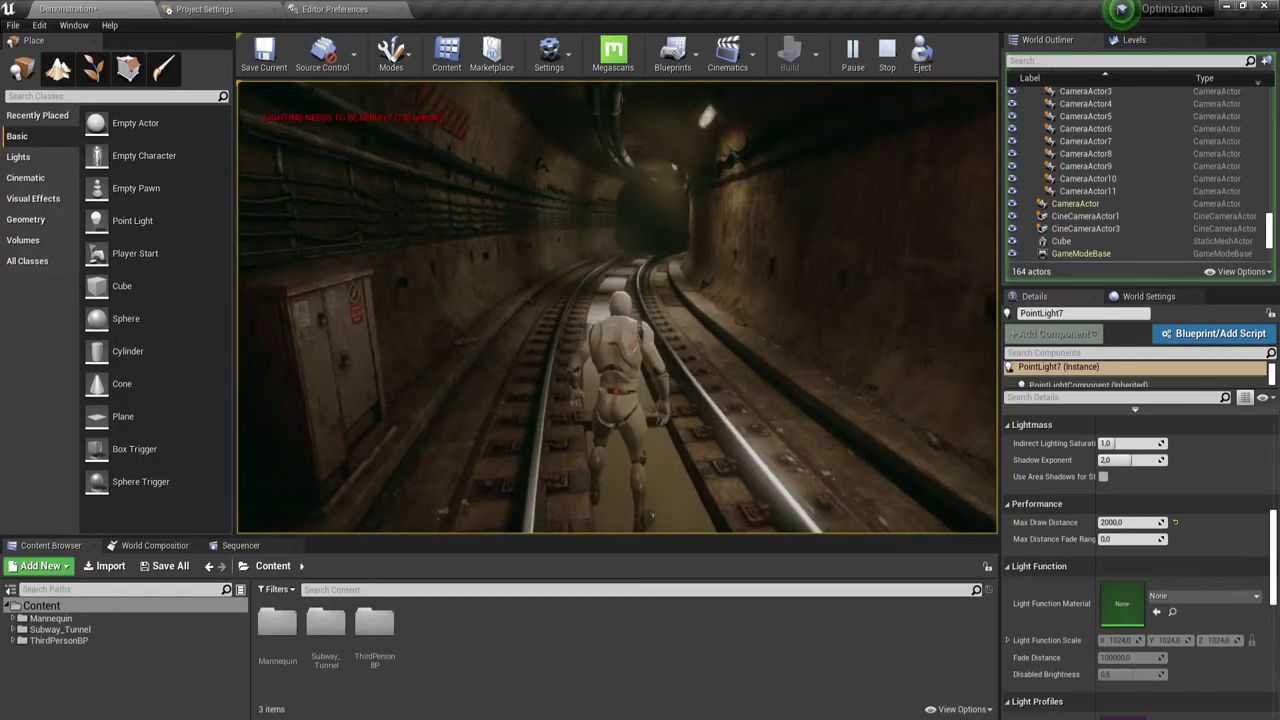
key(w)
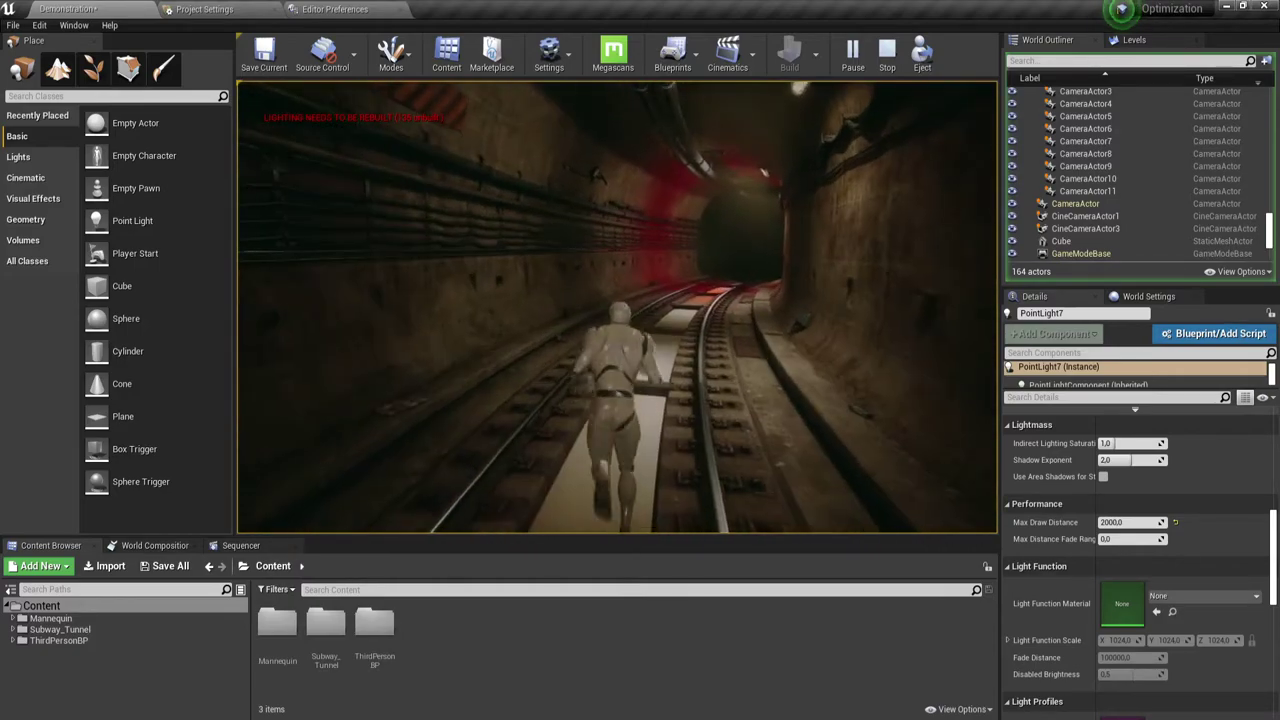
key(Escape)
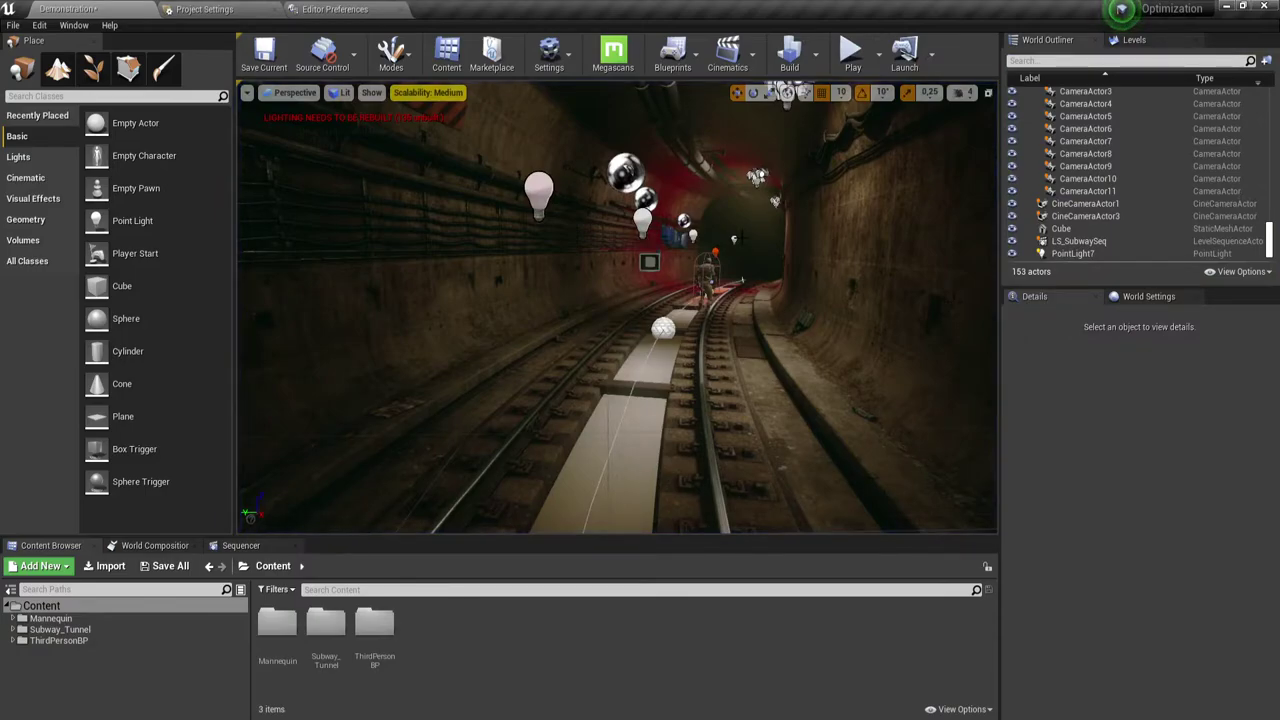
Select the red PointLight7 in the tunnel to edit its fade range.
click(500, 260)
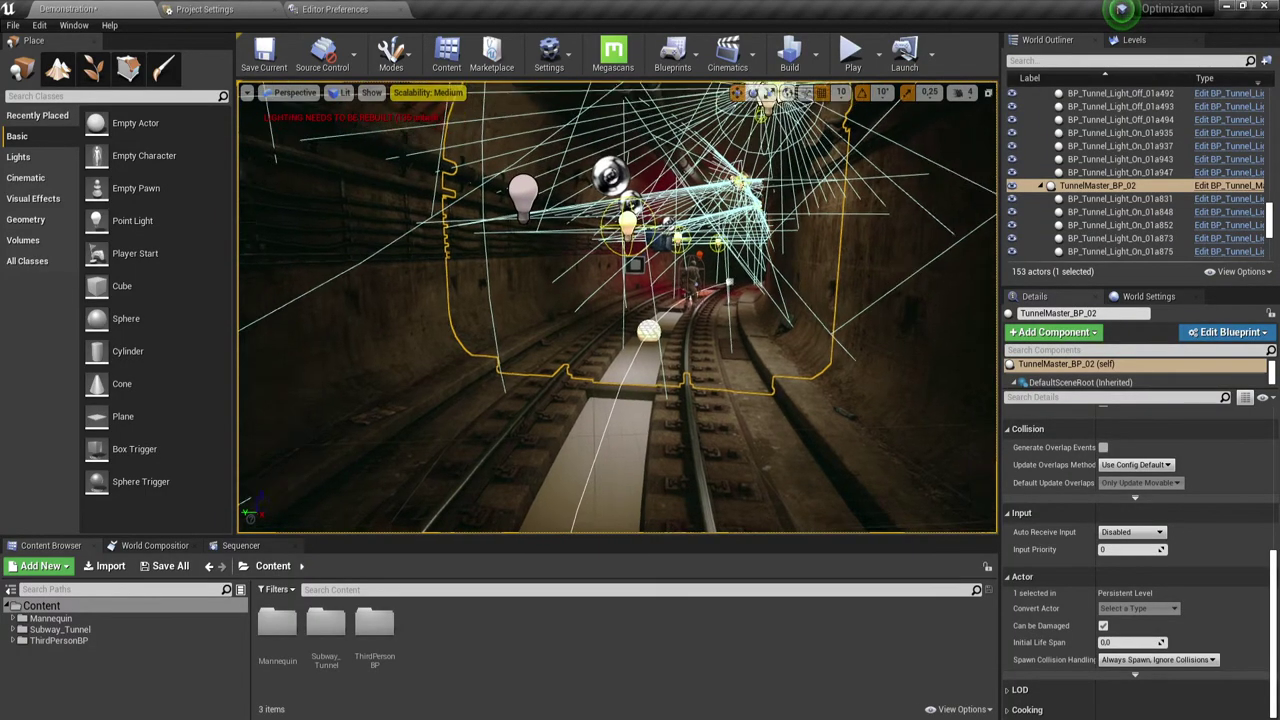
mouse_move(805, 350)
mouse_down()
mouse_move(790, 250)
mouse_move(770, 260)
mouse_up()
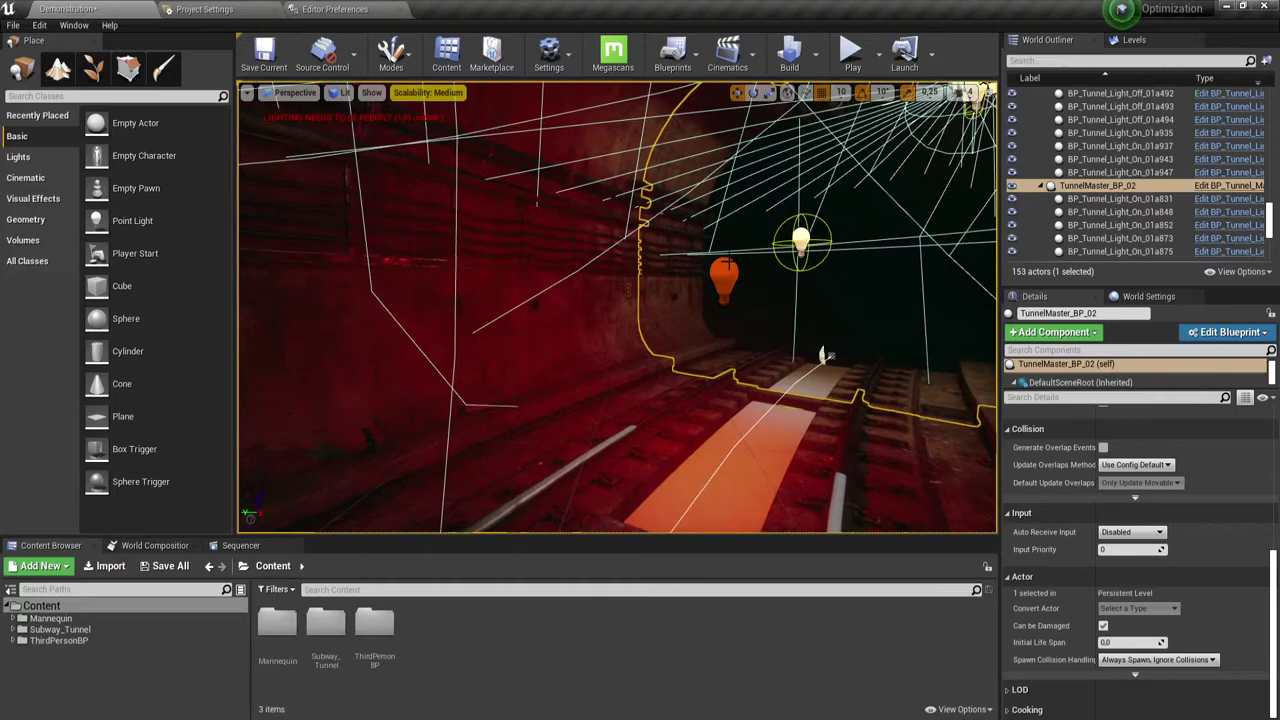
click(724, 272)
text(500)
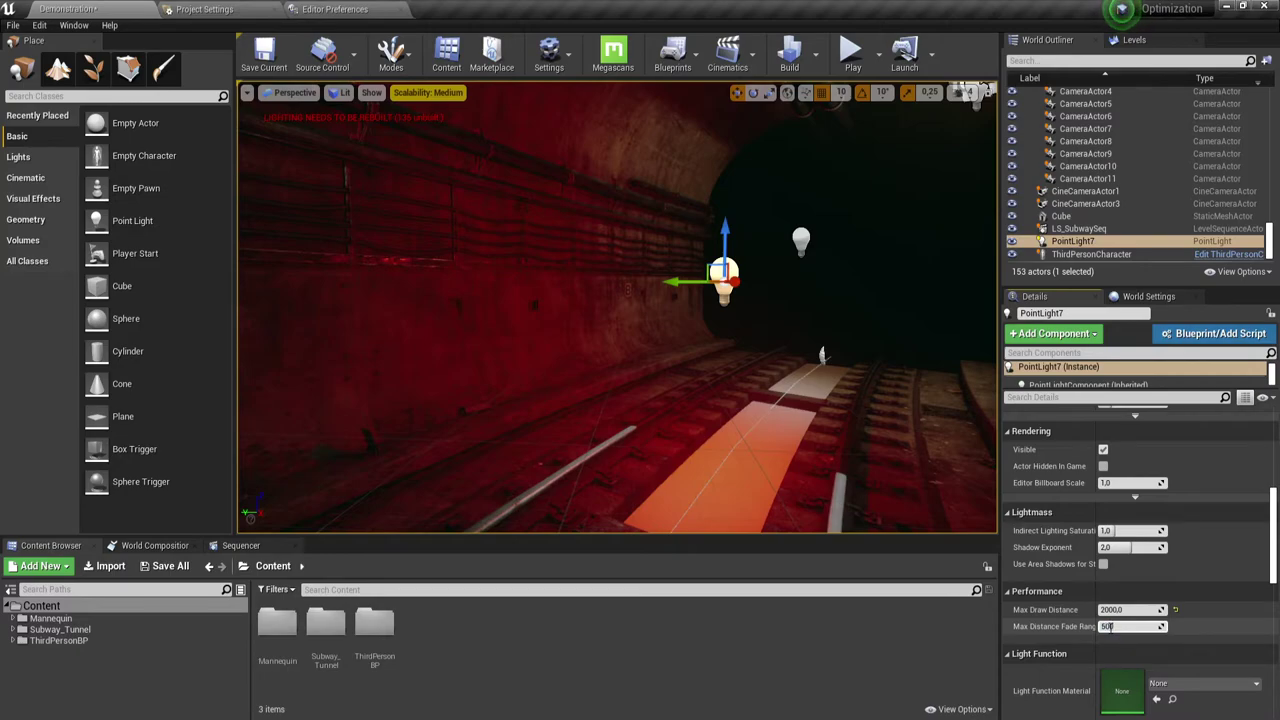
Play with the 500 fade range, run away from and back toward the light, then stop.
click(852, 55)
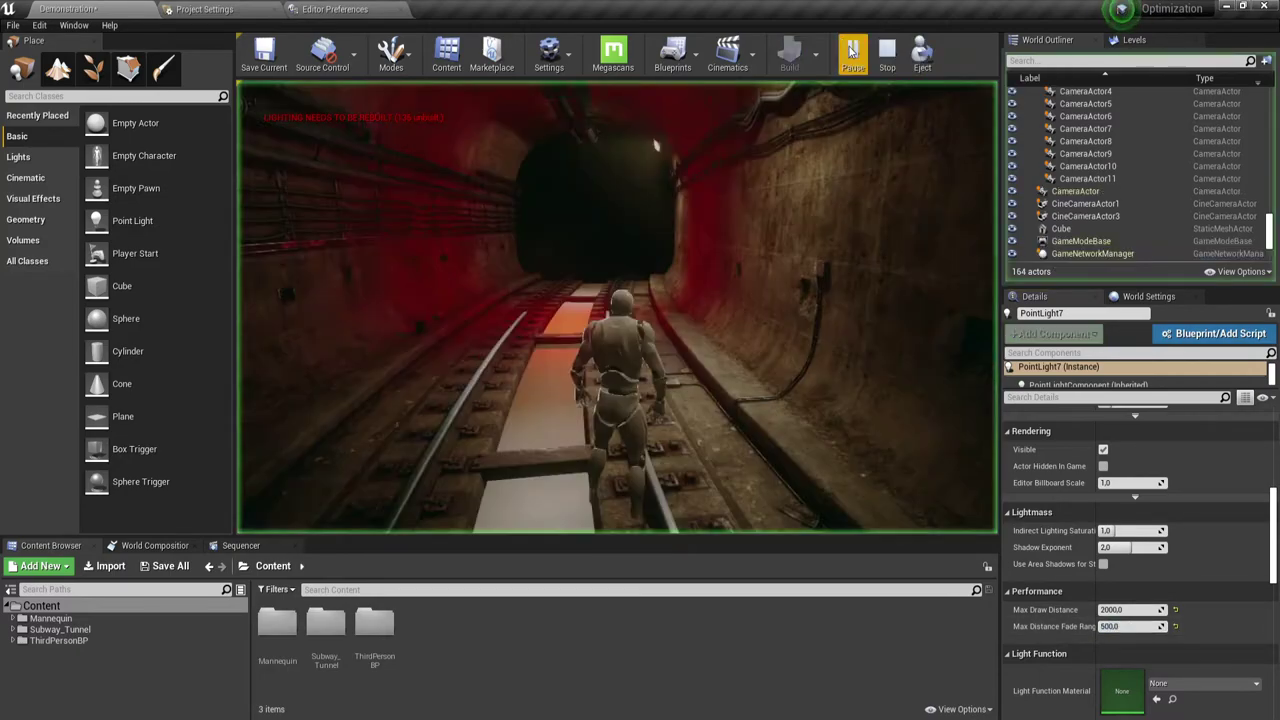
click(780, 251)
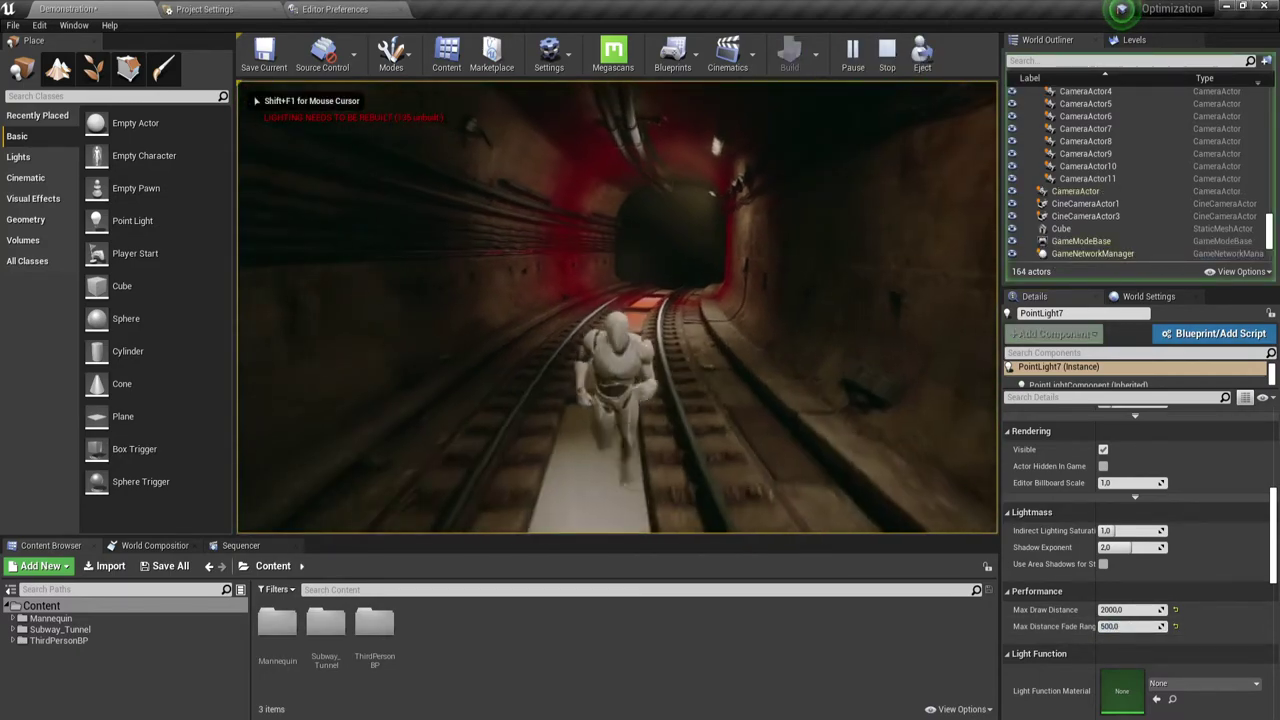
key(w)
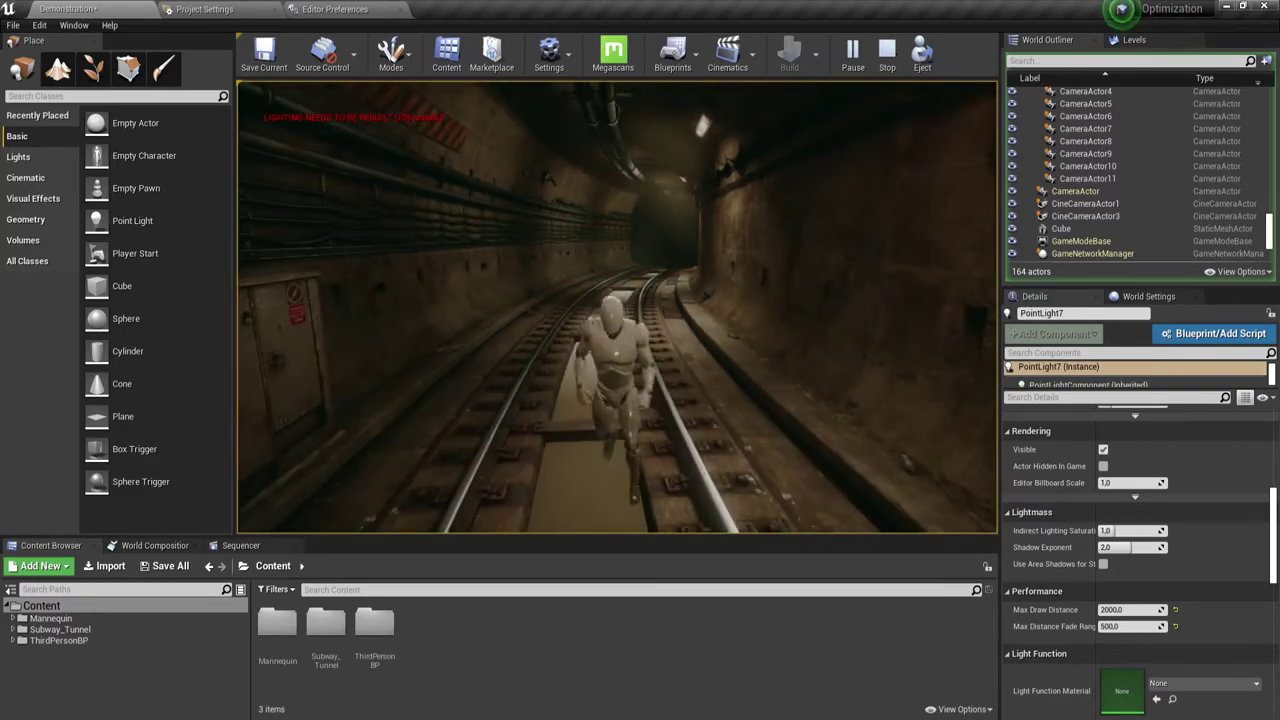
key(s)
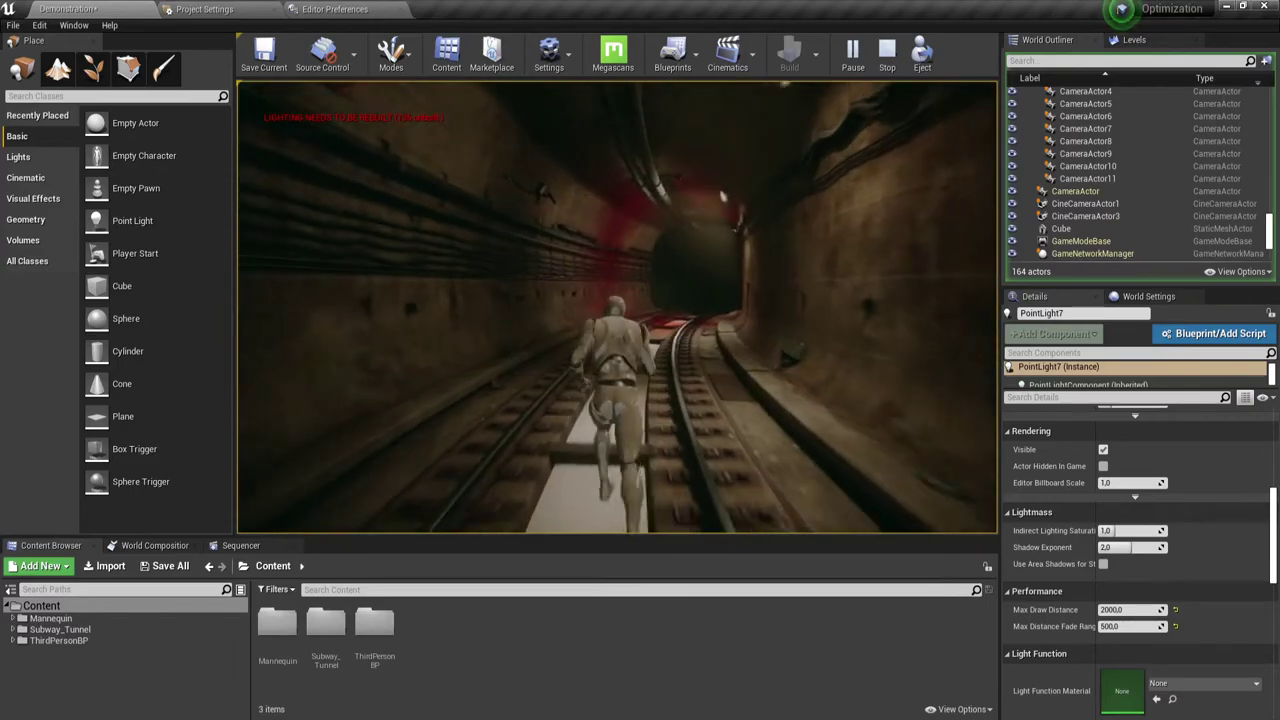
key(Escape)
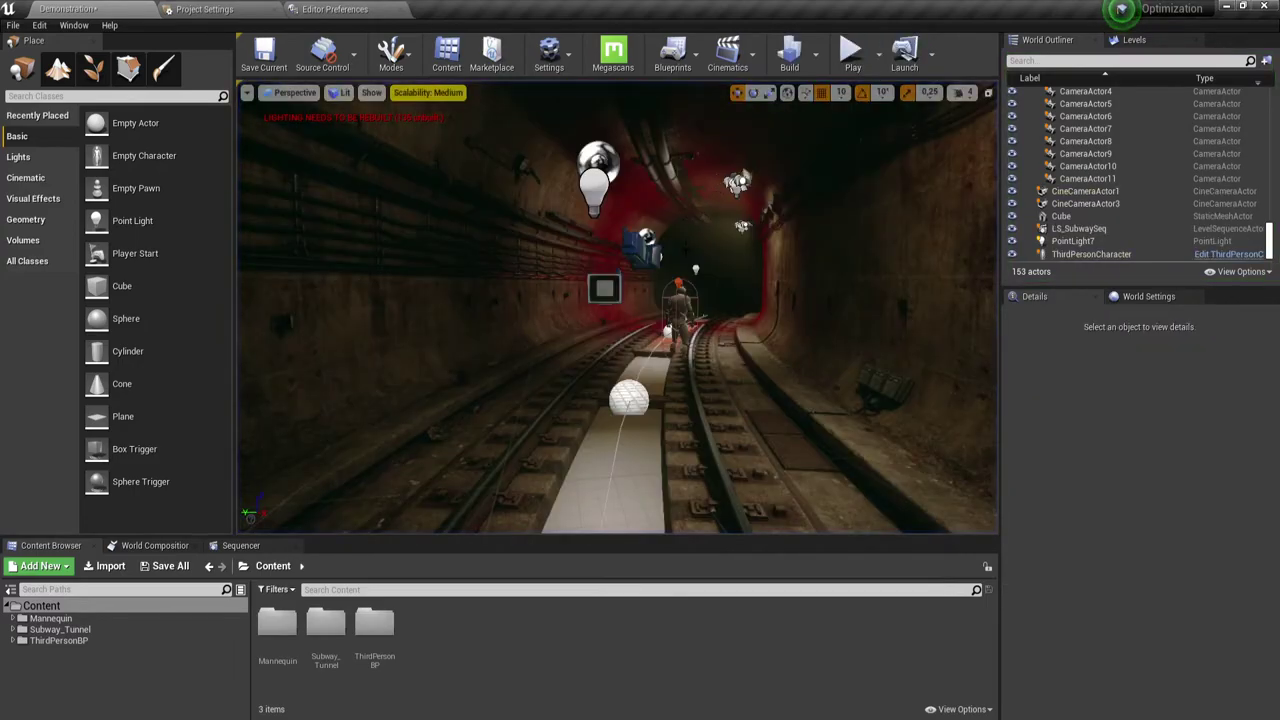
Select PointLight7 and set Max Draw Distance 3000 and Max Distance Fade Range 700.
right_drag(753, 343, 700, 330)
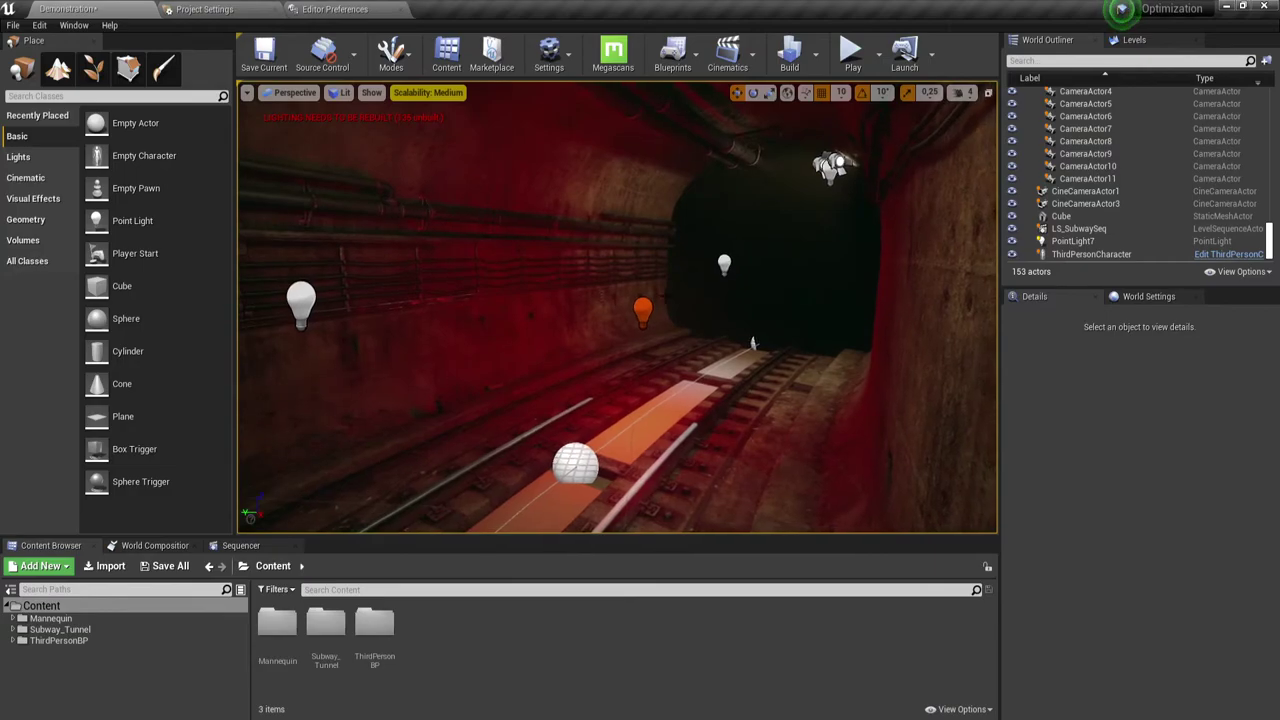
click(753, 343)
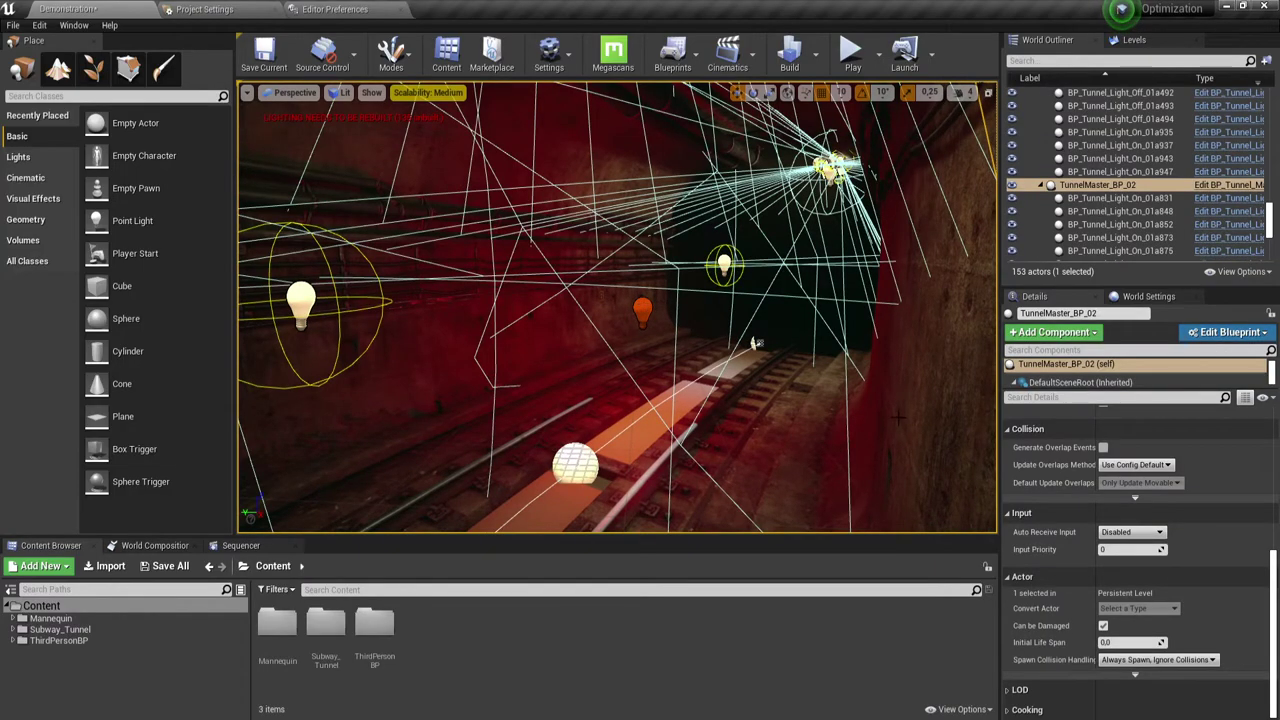
scroll(757, 343, up, 3)
click(652, 320)
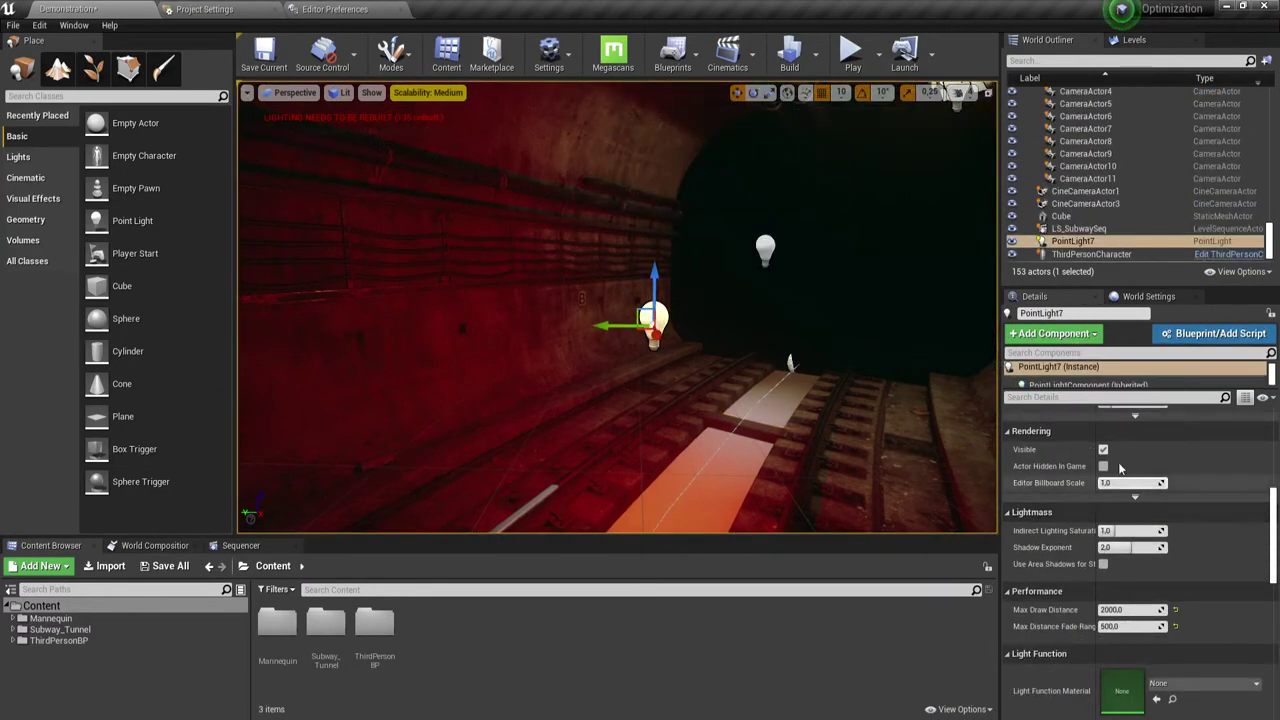
scroll(1120, 468, up, 3)
scroll(1142, 556, down, 3)
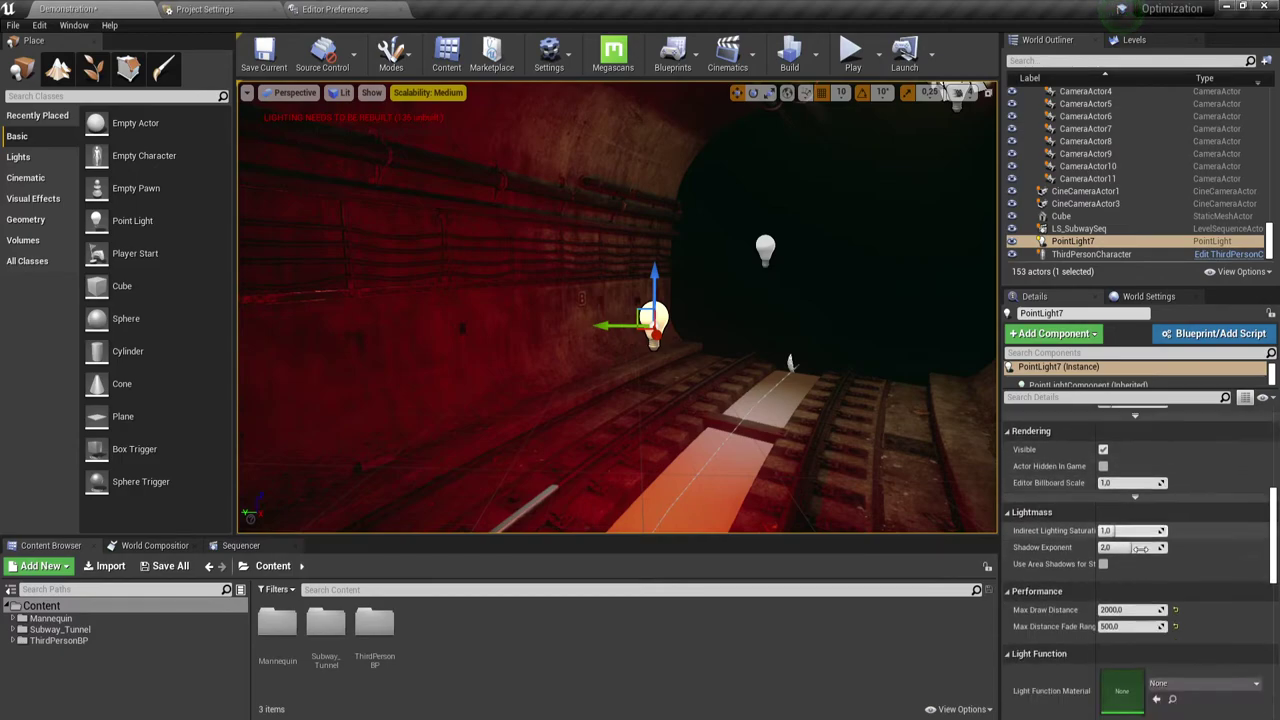
click(1127, 627)
text(700)
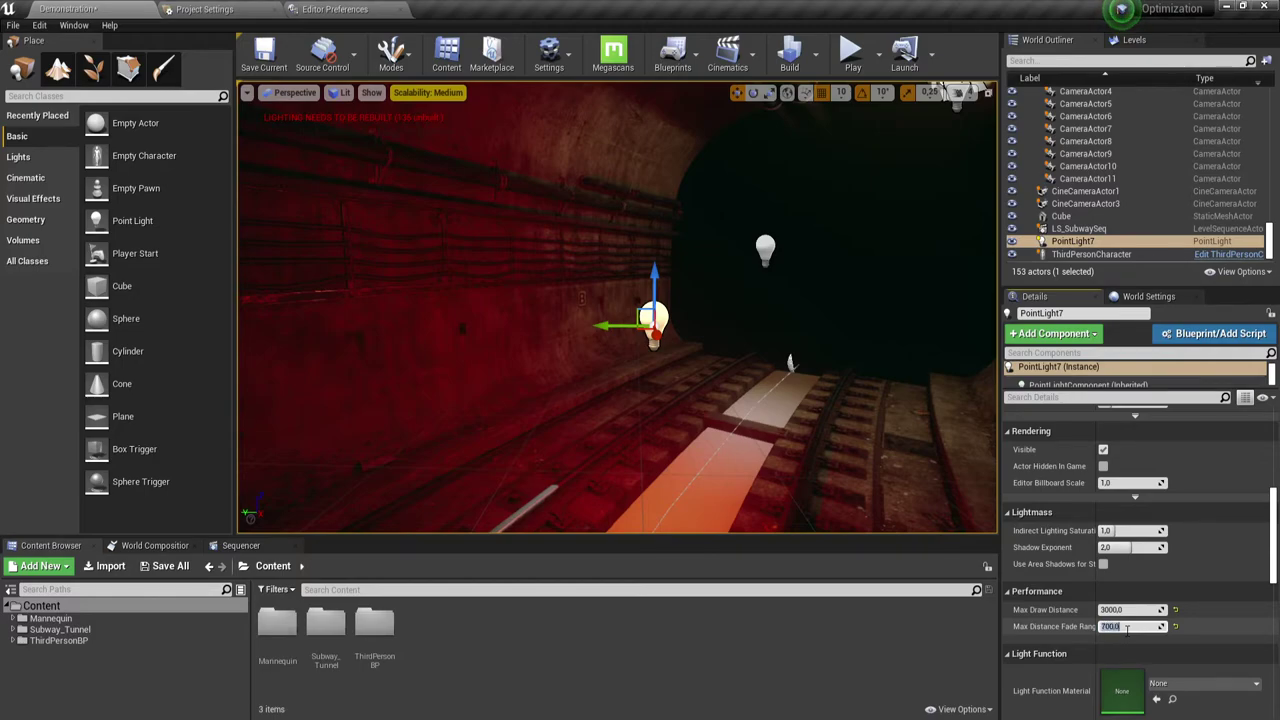
scroll(1115, 560, up, 3)
scroll(1110, 520, up, 3)
Change PointLight7's colour to a pale warm yellow with a slightly lowered value.
scroll(1107, 478, up, 3)
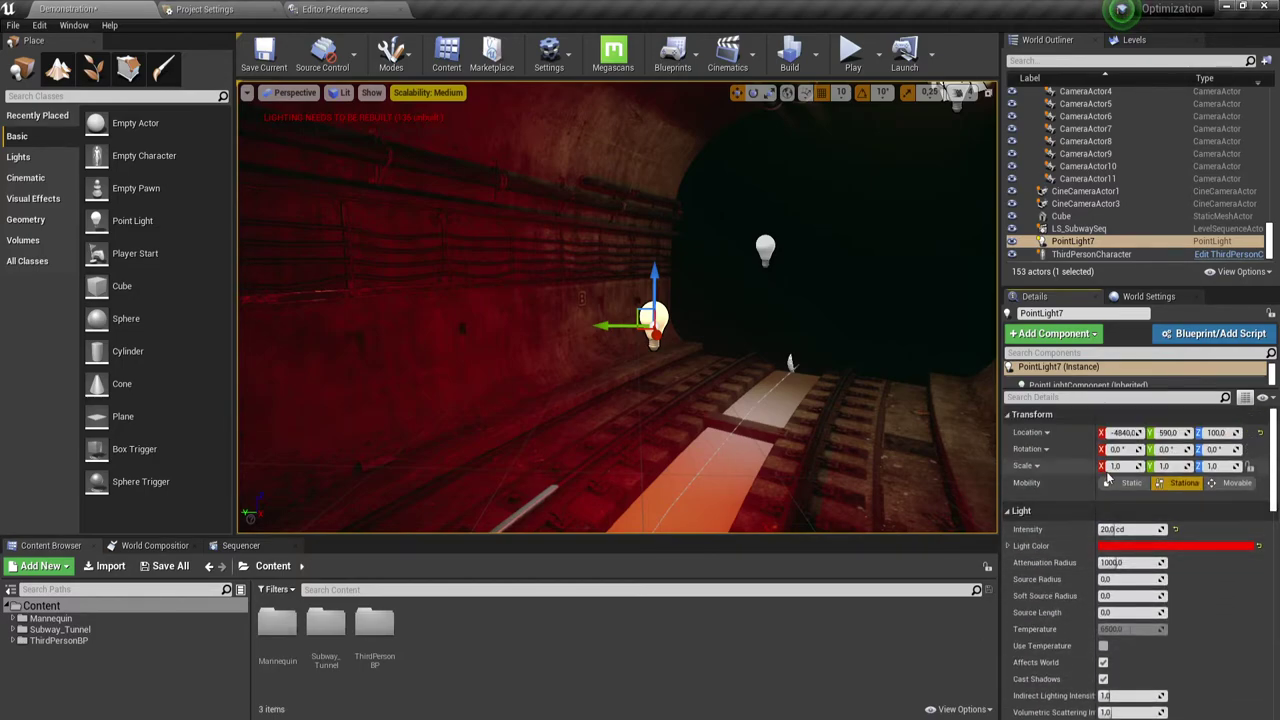
click(1175, 546)
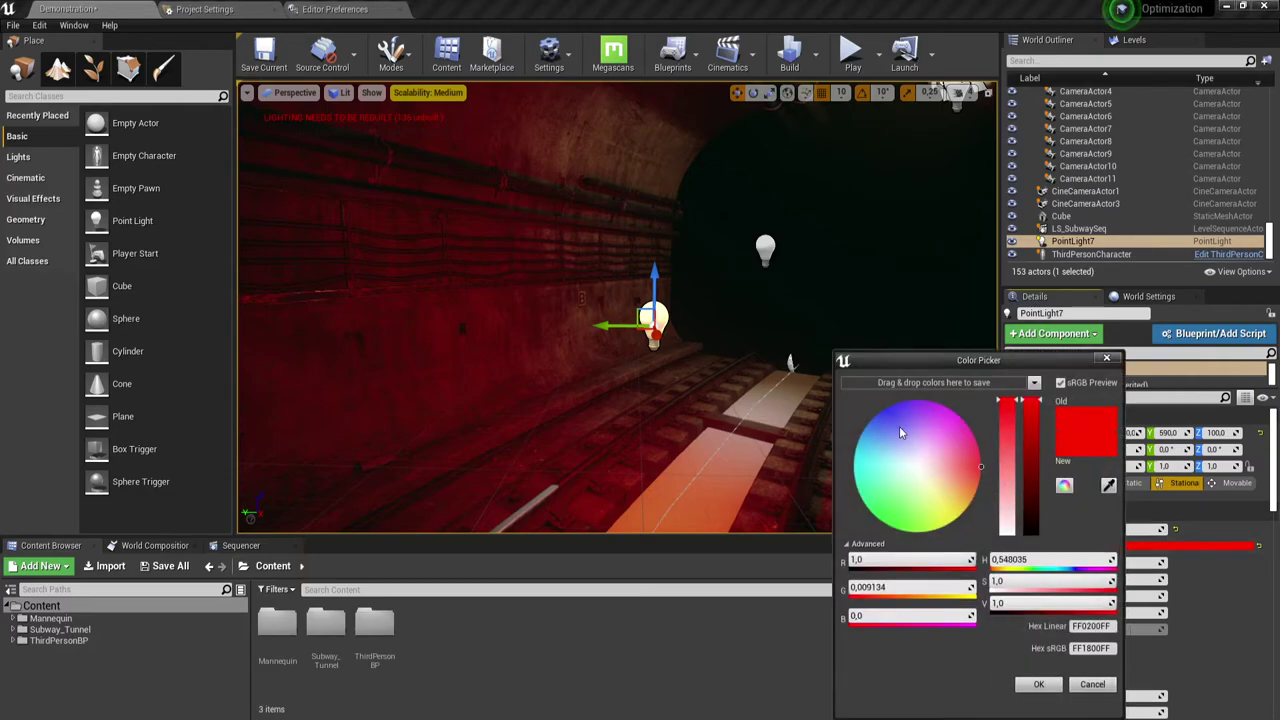
click(958, 504)
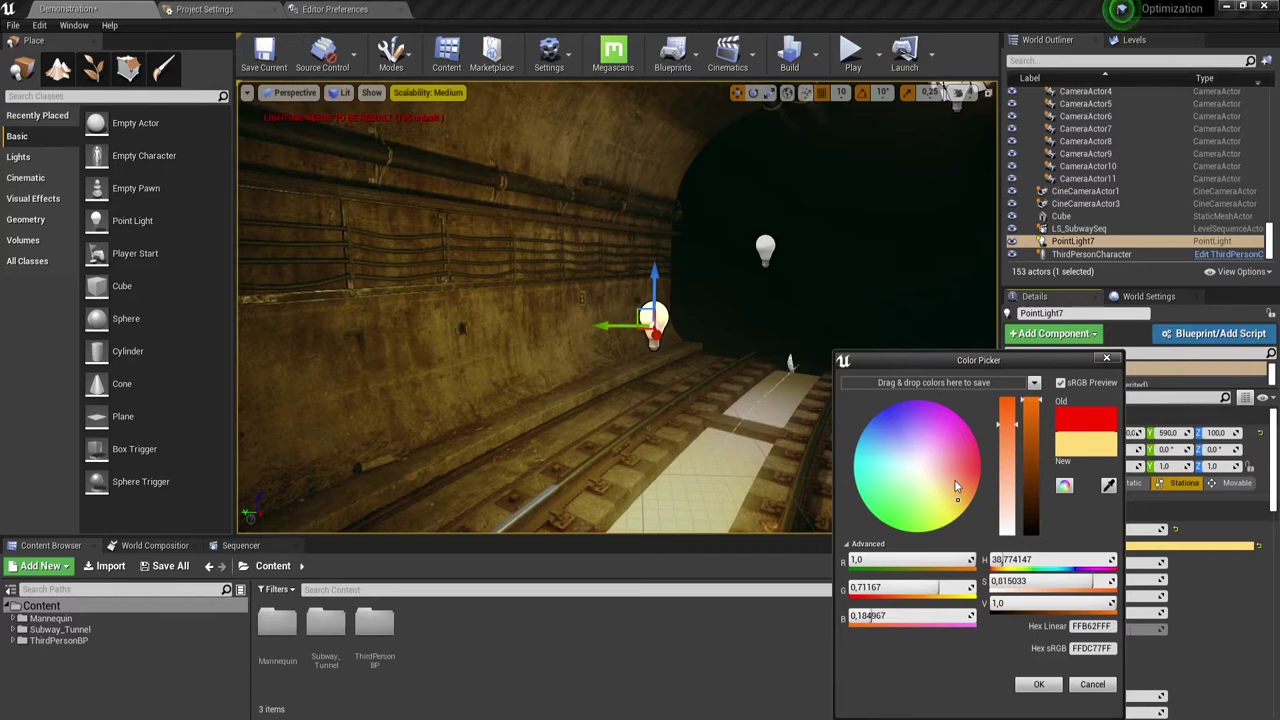
click(1031, 425)
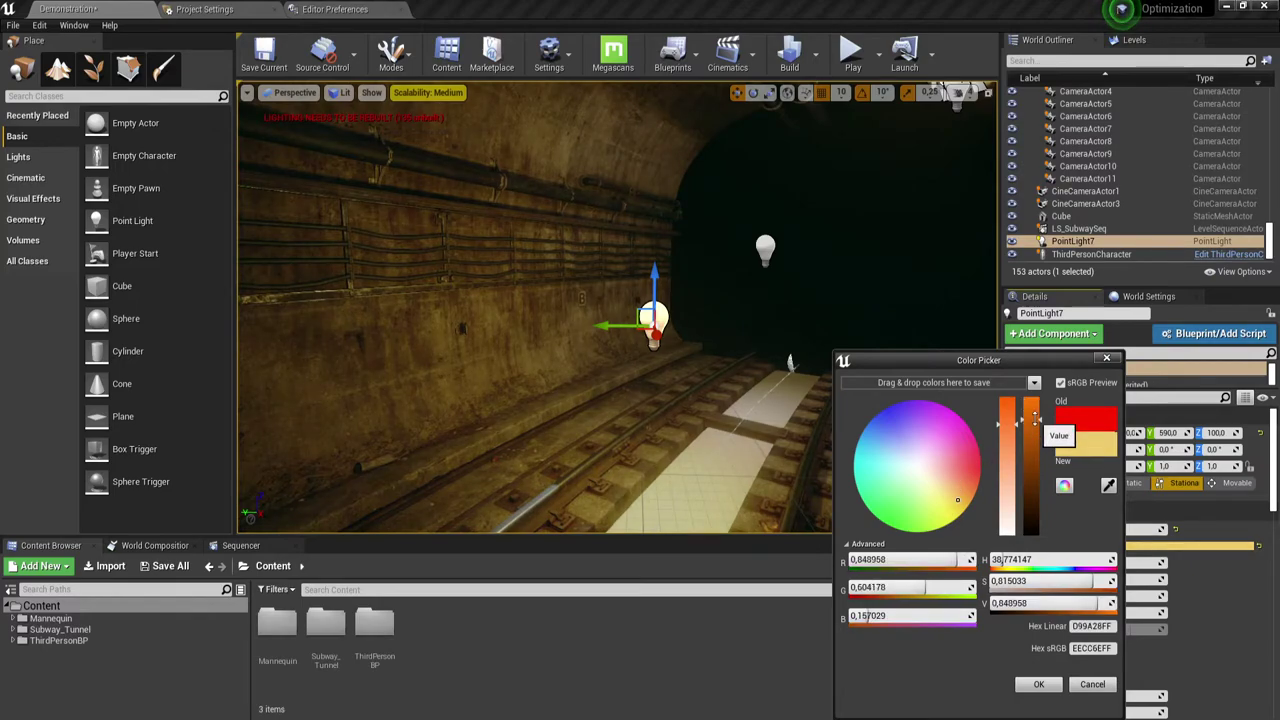
click(1043, 686)
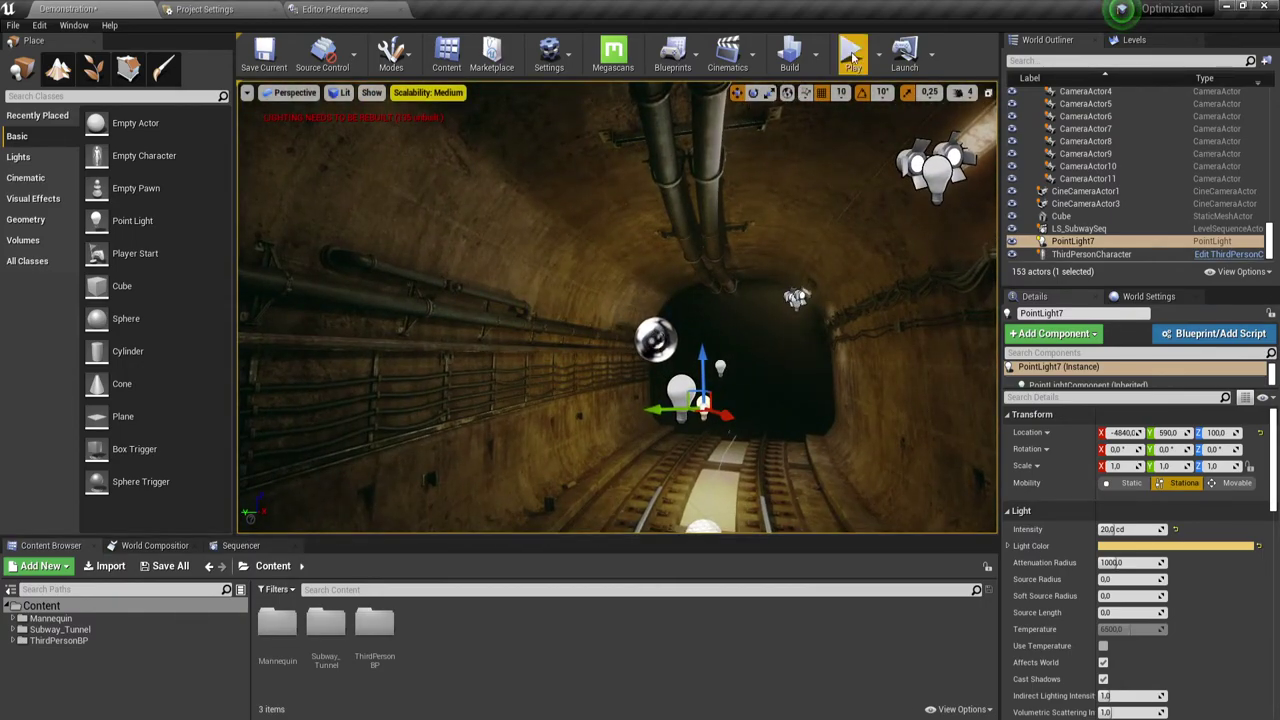
click(852, 50)
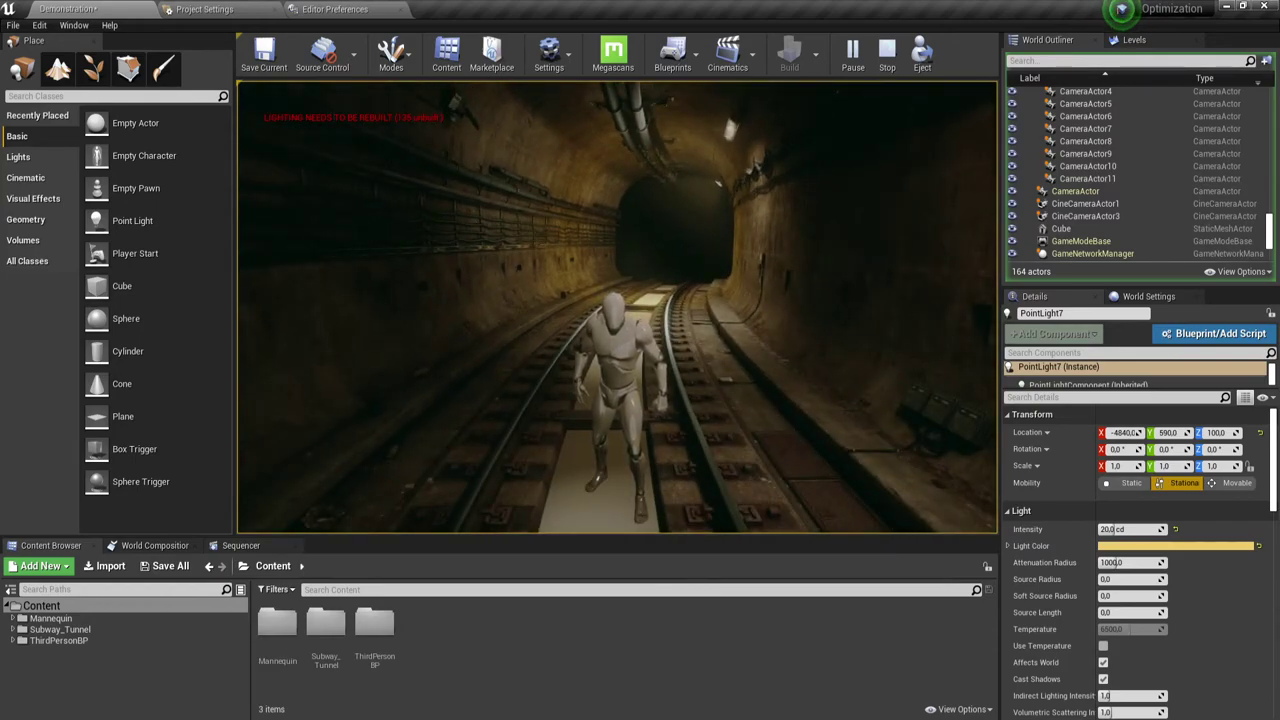
key(w)
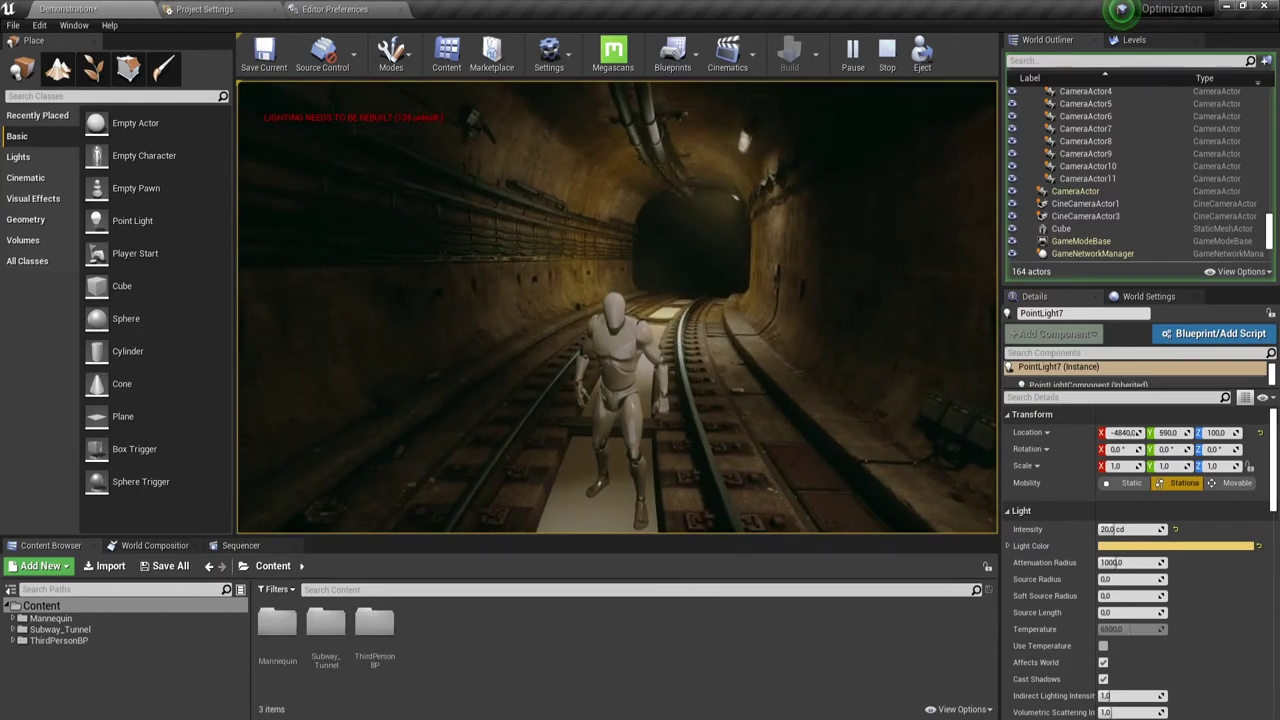
key(Escape)
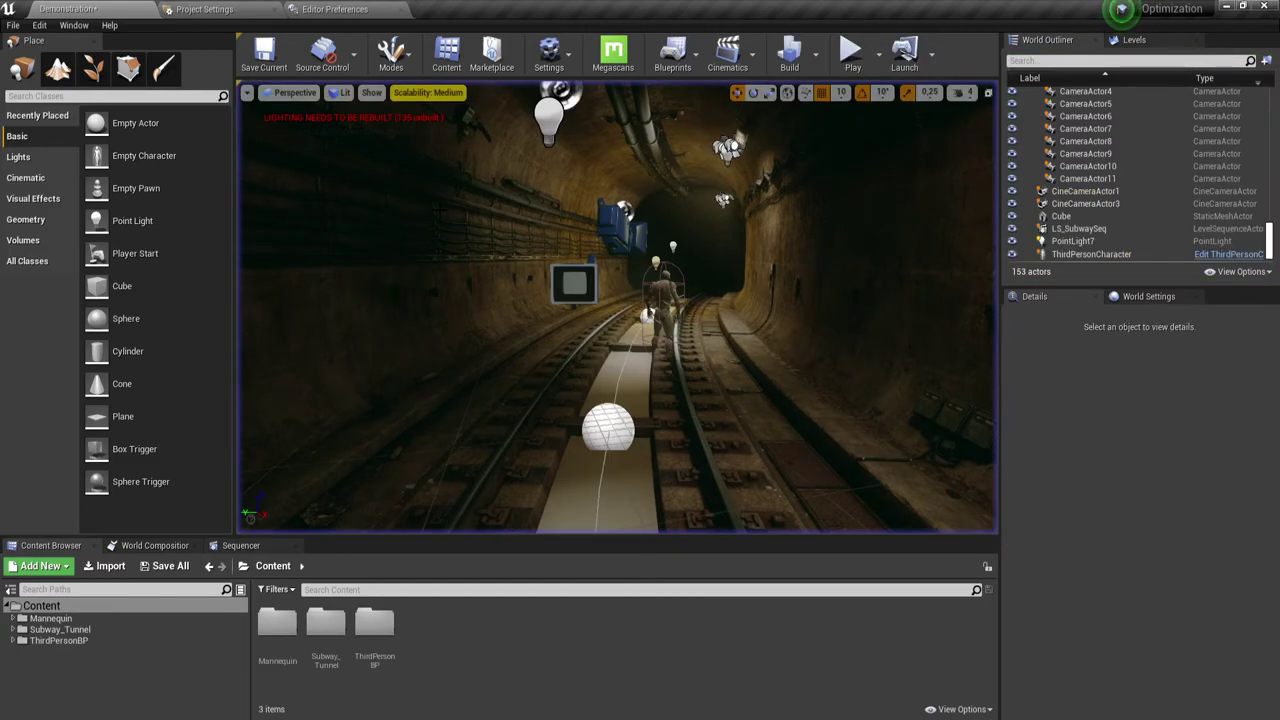